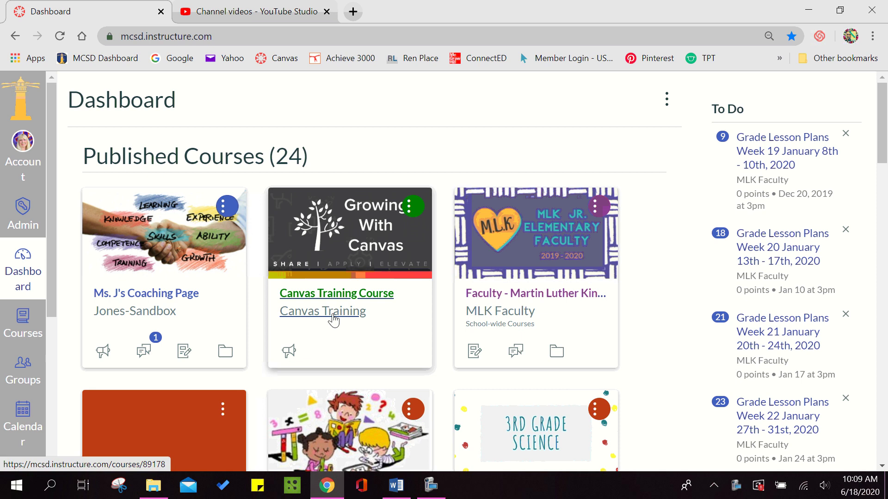
Review the 4.5 | Using SpeedGrader instructions in the Canvas Training course's Flowering module and check the prepared submission document in Word.
click(333, 315)
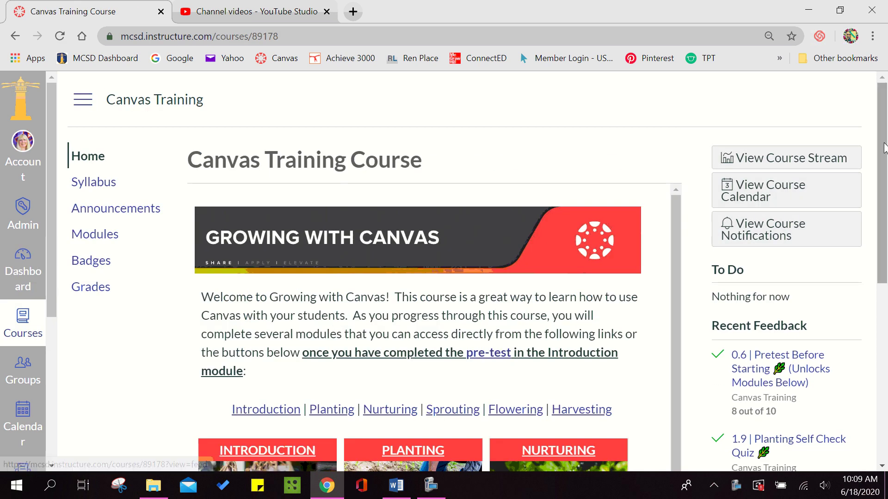
scroll(886, 284, down, 6)
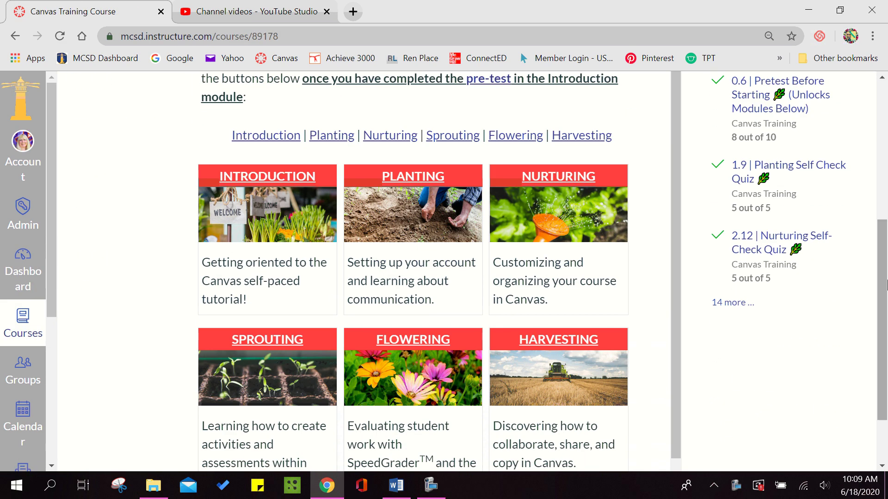
click(418, 344)
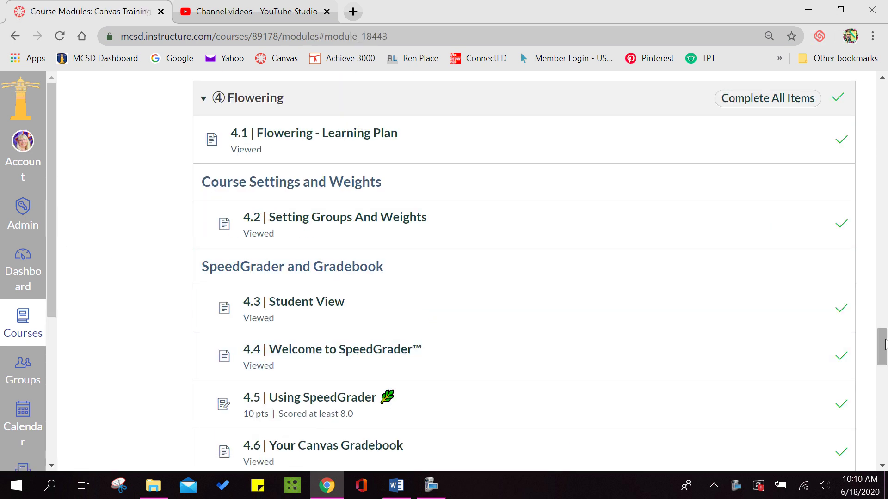
drag(881, 341, 883, 361)
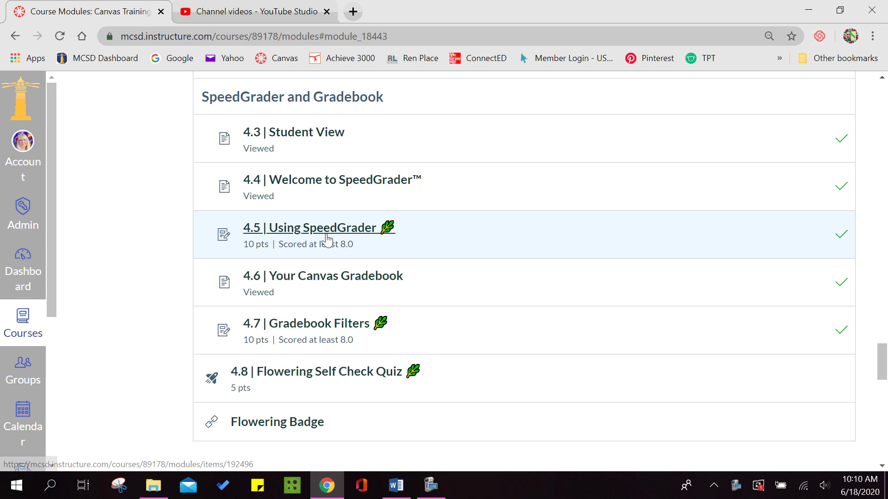
click(323, 235)
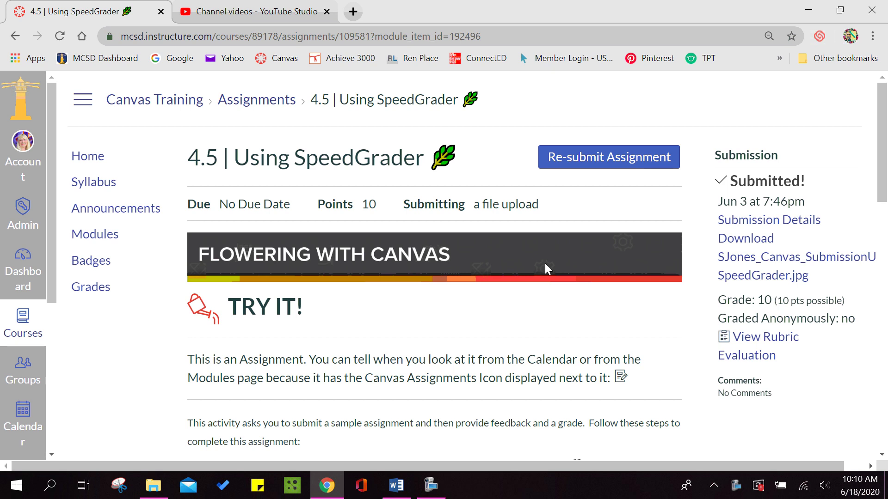
drag(884, 137, 883, 245)
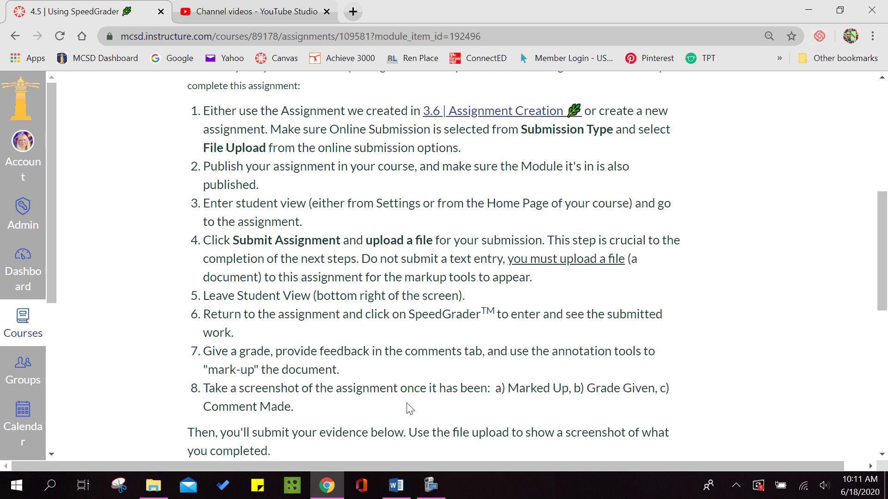
click(396, 486)
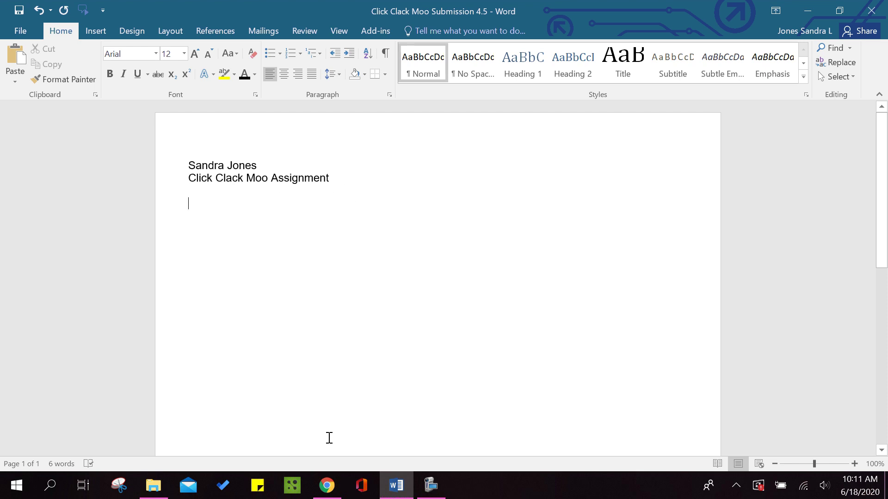
click(326, 489)
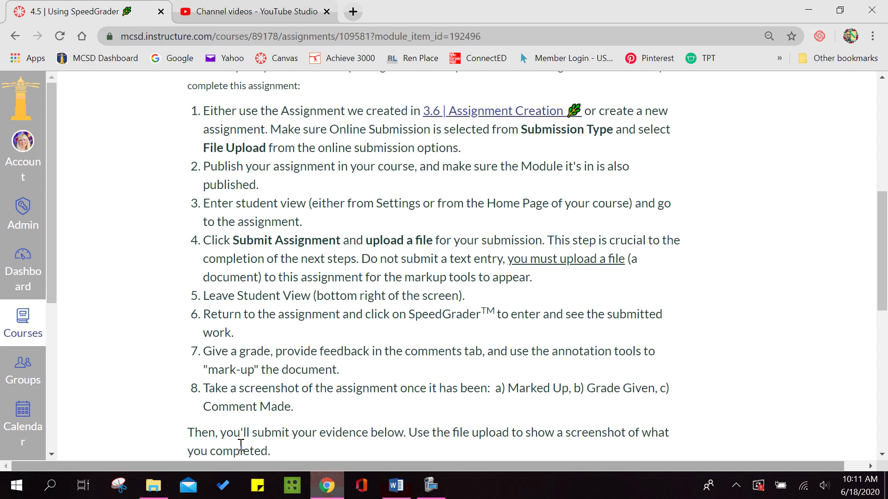
Open the Click Clack Moo Reading Comprehension assignment in the sandbox course and view its questions.
click(25, 279)
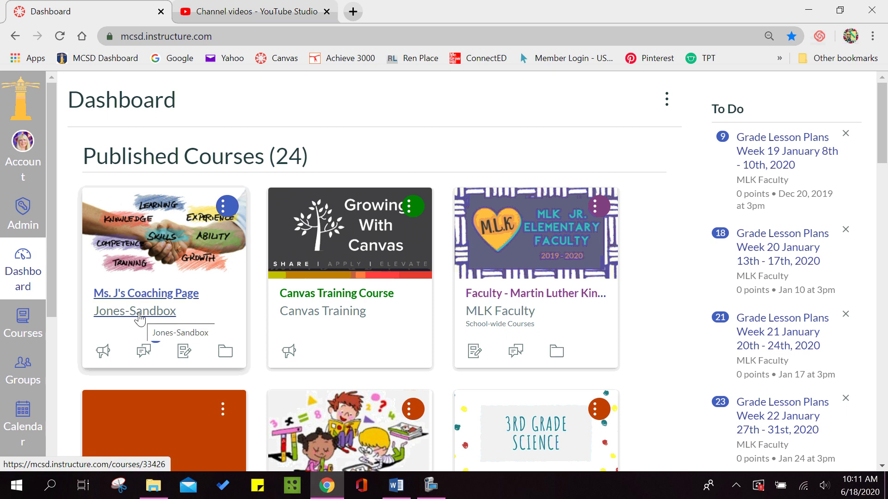
click(139, 319)
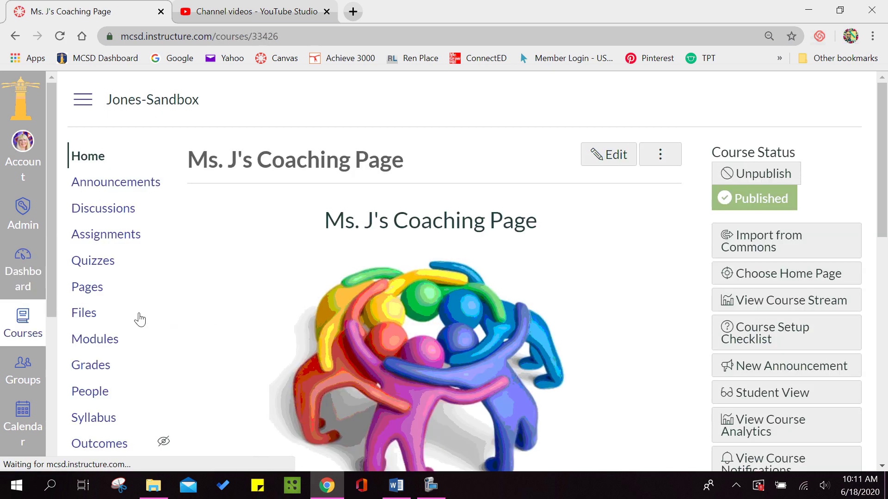
click(126, 241)
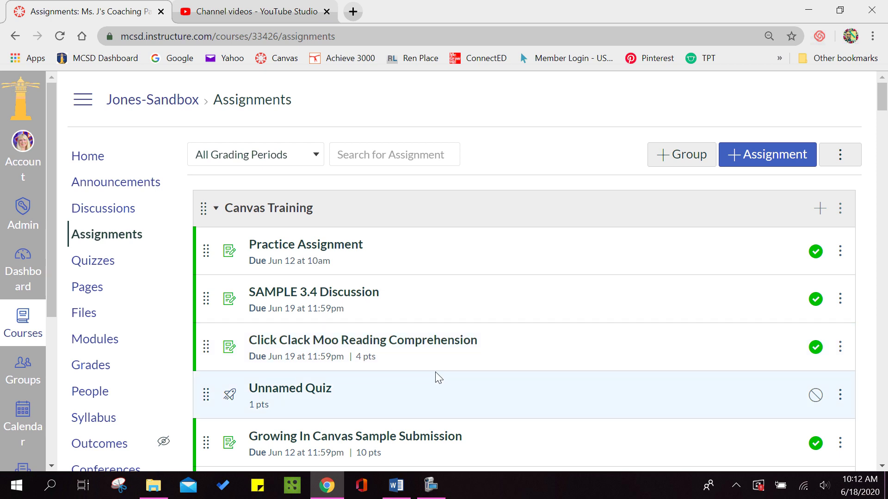
click(410, 346)
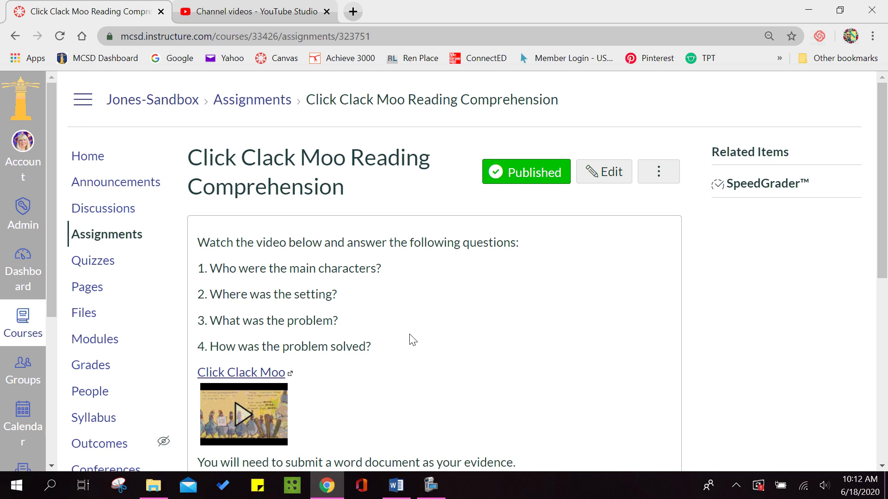
drag(885, 245, 882, 275)
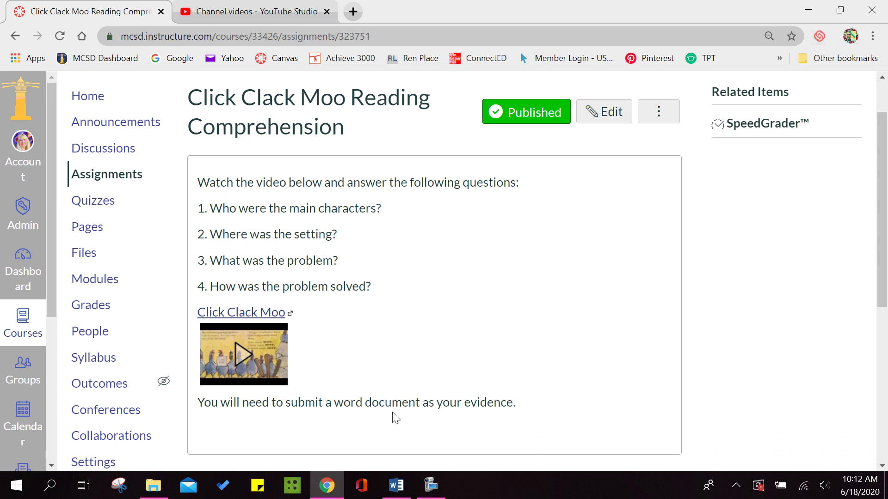
Copy the assignment's four questions into the Click Clack Moo Submission 4.5 document in Word, below the heading lines.
mouse_move(396, 485)
drag(199, 206, 379, 292)
key(ctrl+c)
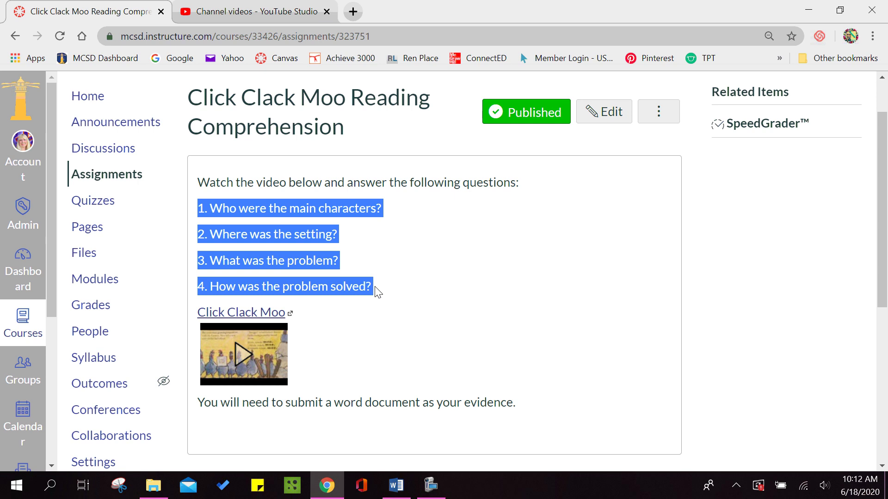
click(396, 485)
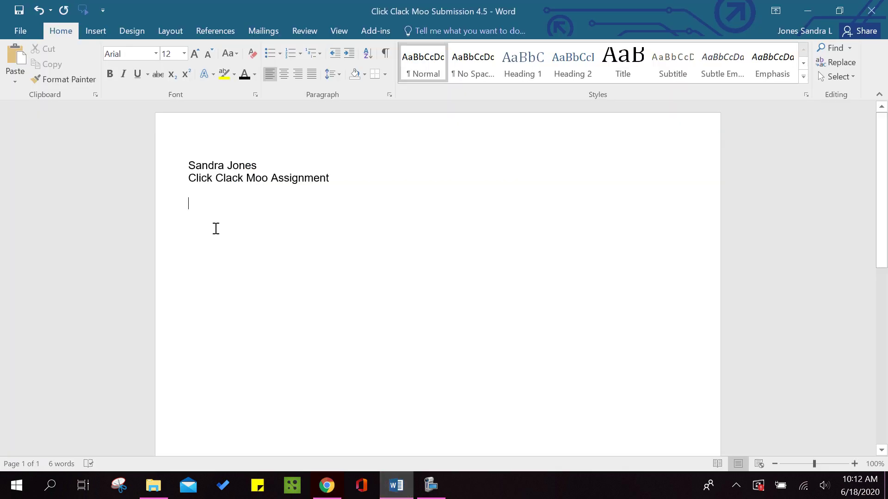
key(ctrl+v)
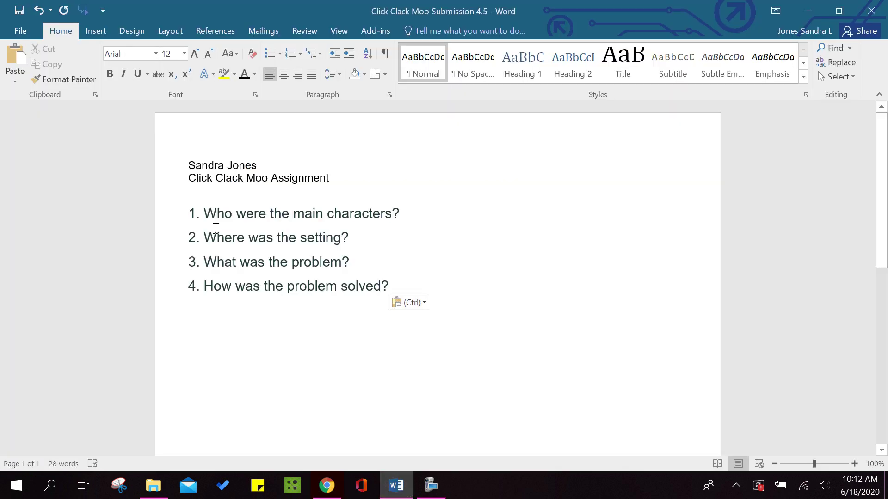
Answer the main characters question with "A cow and a duck" on the same line.
click(432, 215)
text(Ac)
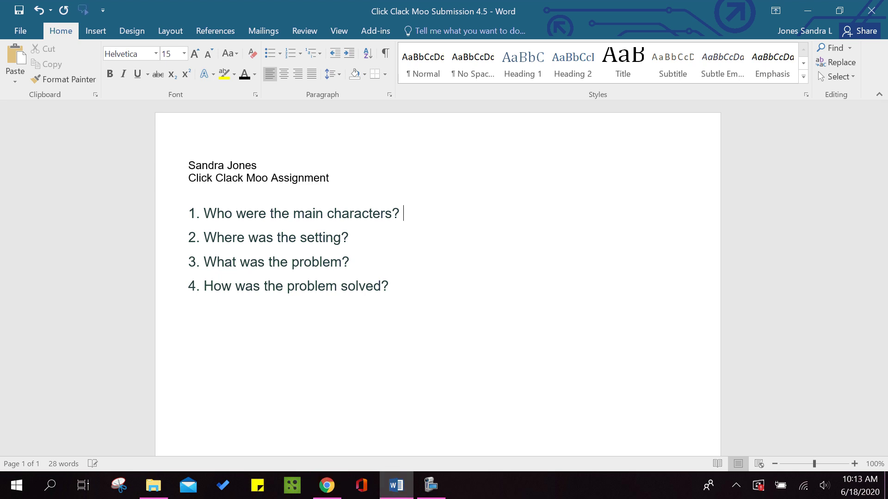
text(ow)
key(BackSpace)
key(BackSpace)
key(BackSpace)
text(cow and )
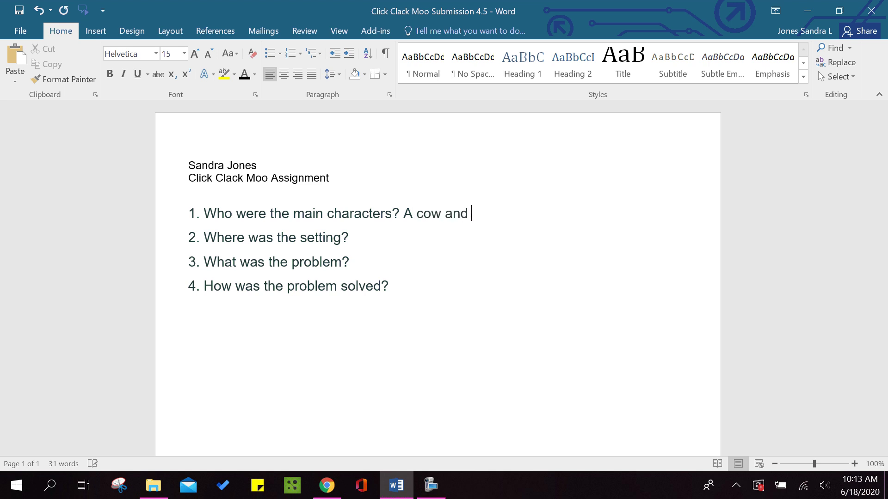
text(a duck)
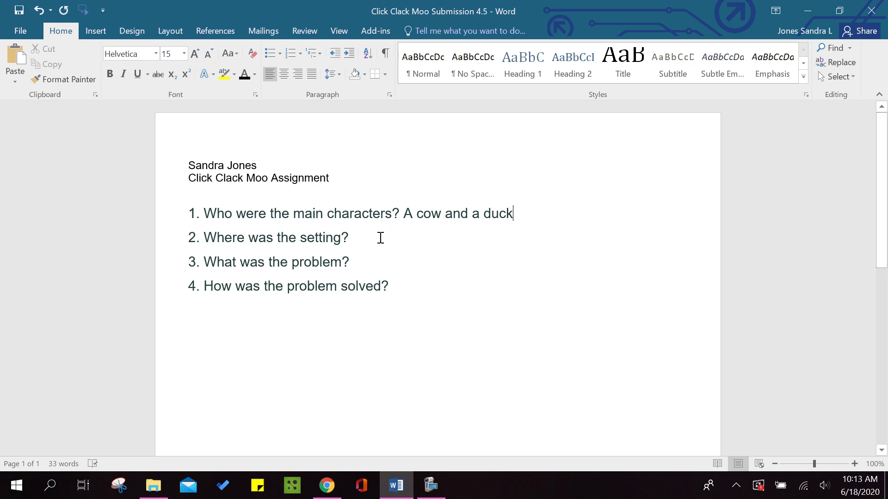
Answer the setting question with "At a farm" and the problem question with "The typewriter".
click(379, 238)
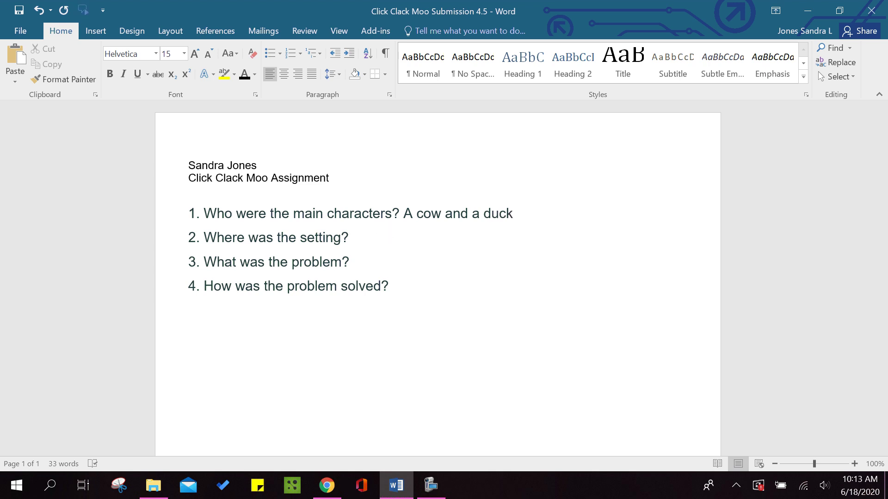
text(At a farm)
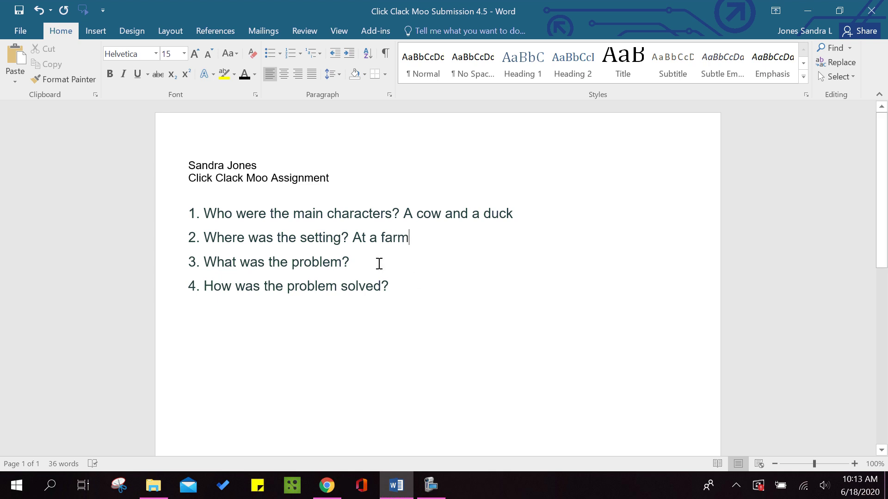
click(379, 265)
text(The t)
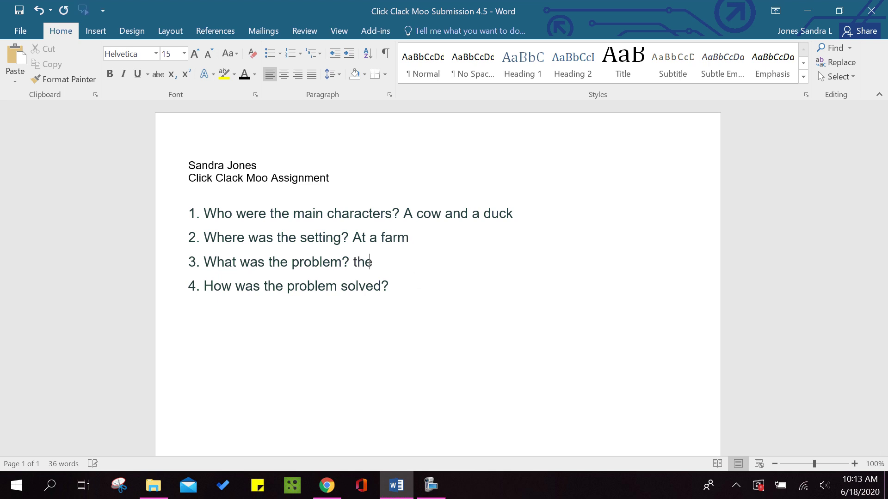
text(ypewriter)
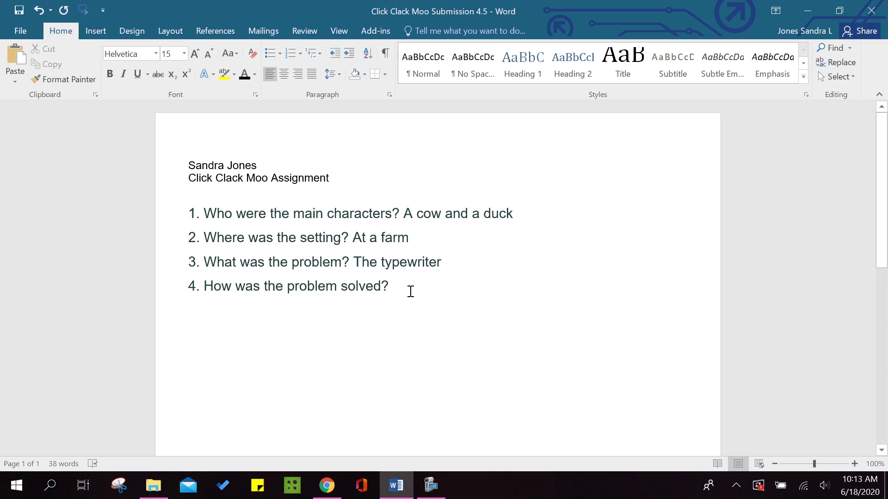
Answer the question on how the problem was solved with "The ducks went swimming".
text(the problem solved? )
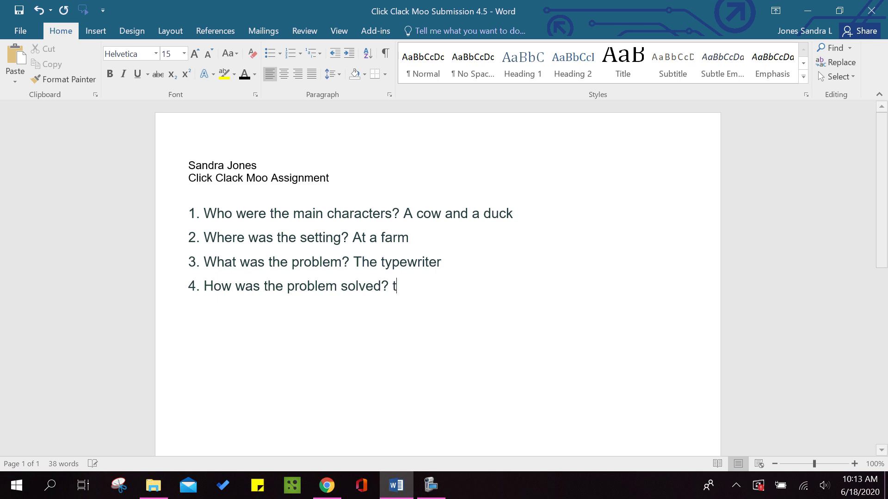
text(The d)
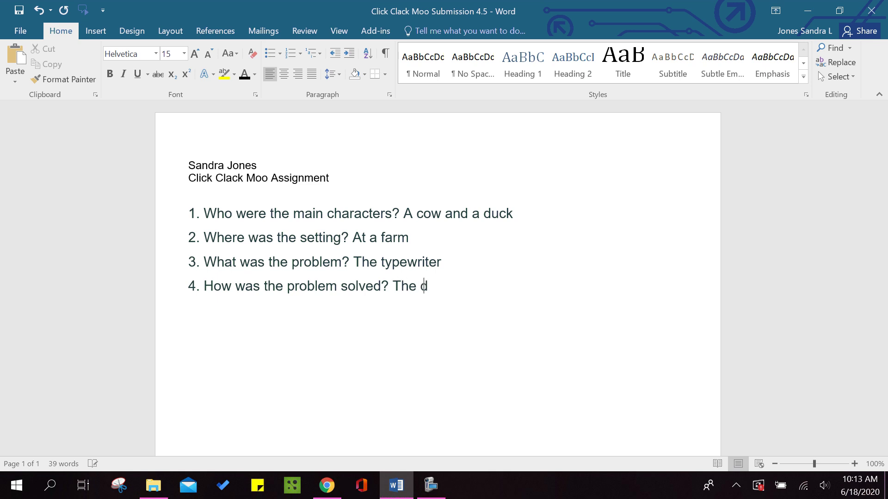
text(ucks went sw)
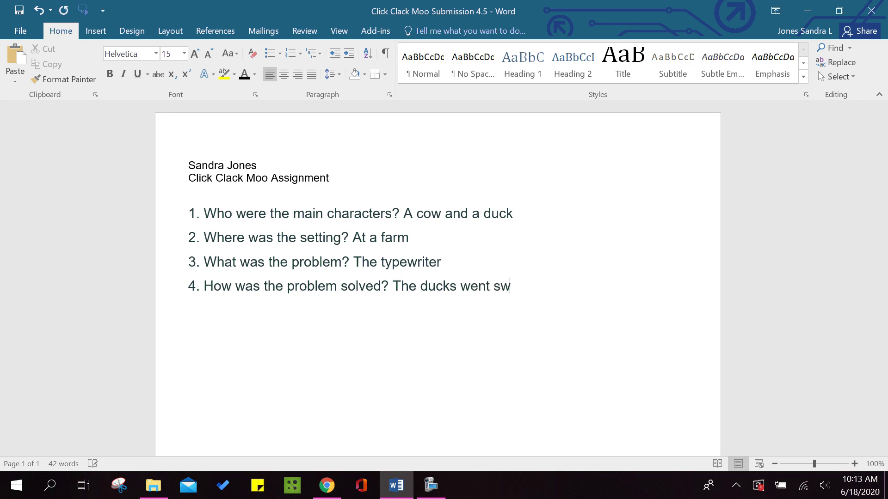
text(imming)
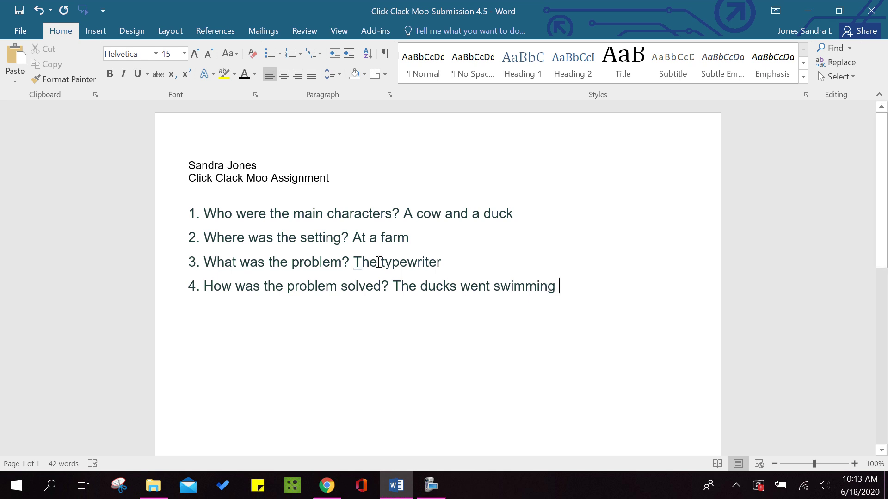
Save the document as Click Clack Moo Submission 4.5 in Word Document format in the _Growing In Canvas folder.
click(20, 31)
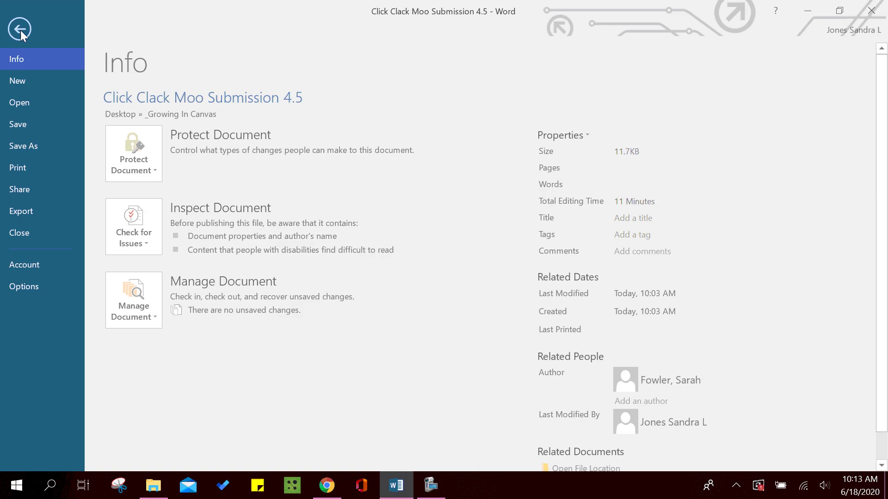
click(30, 146)
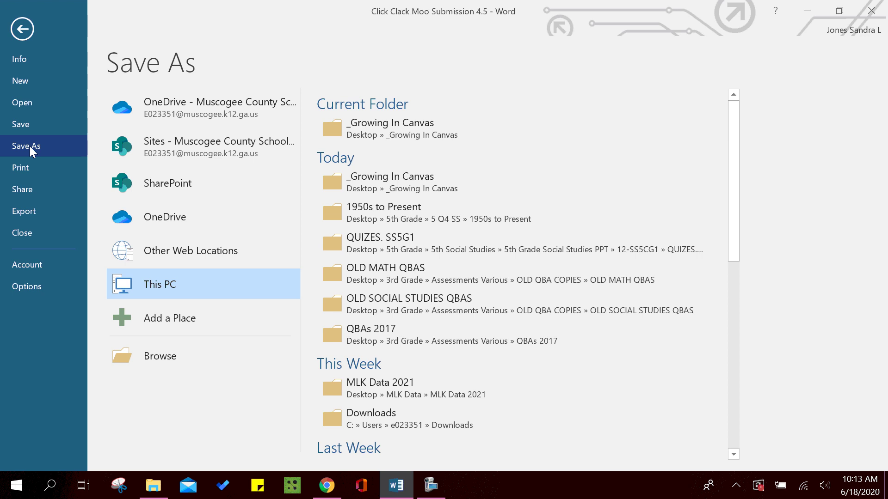
click(389, 130)
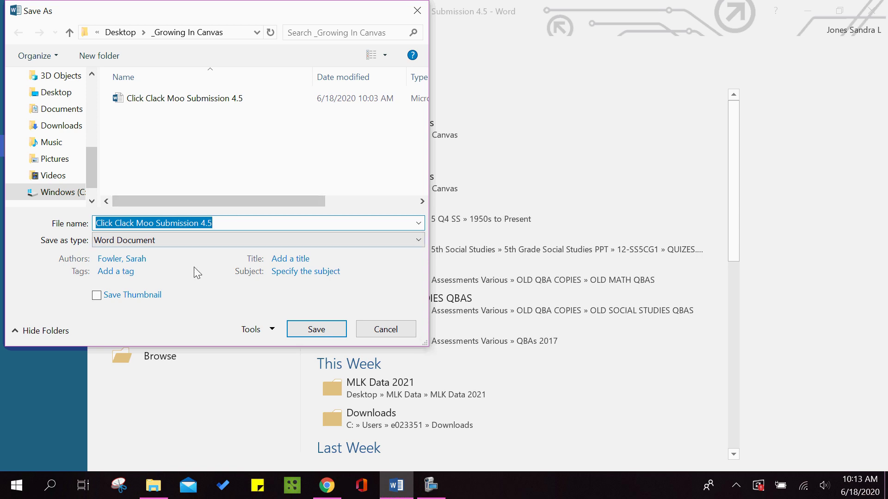
click(322, 332)
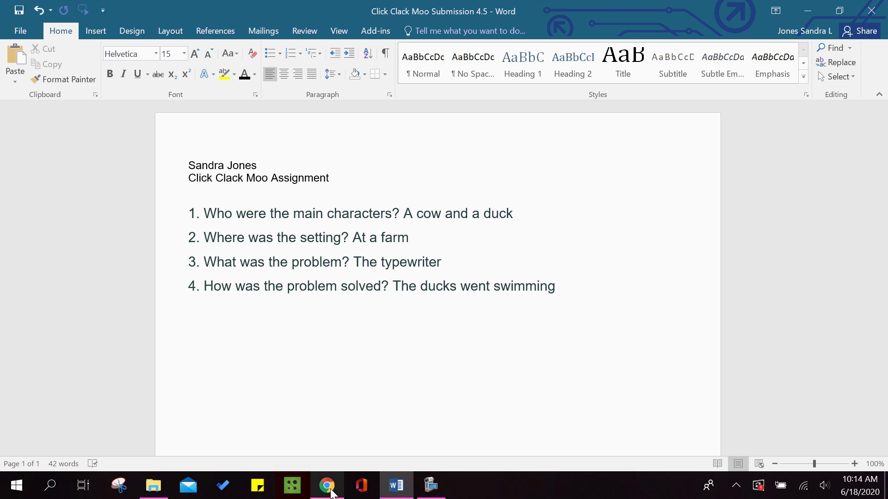
Switch back to Chrome and open the sandbox course's home page from the assignment.
click(330, 491)
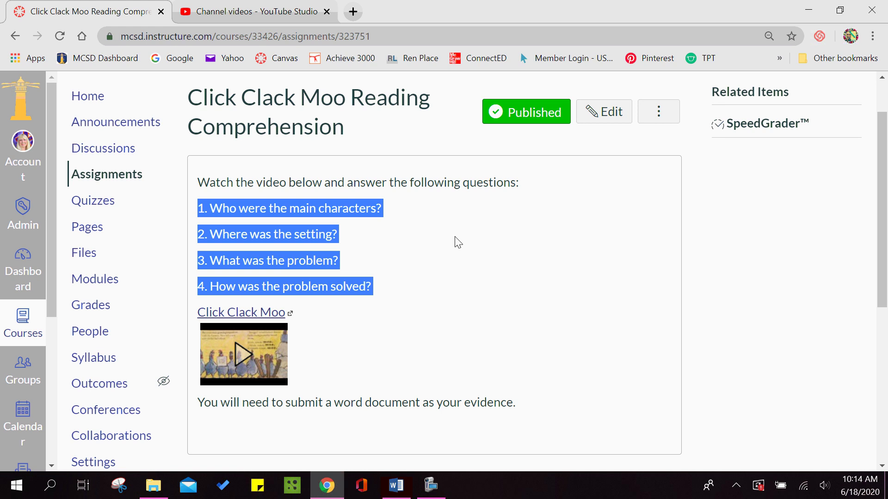
drag(886, 250, 884, 215)
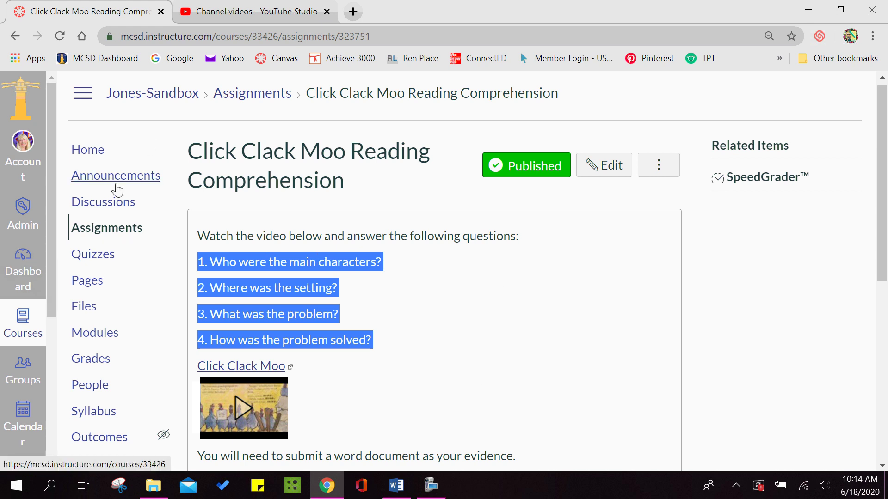
click(97, 154)
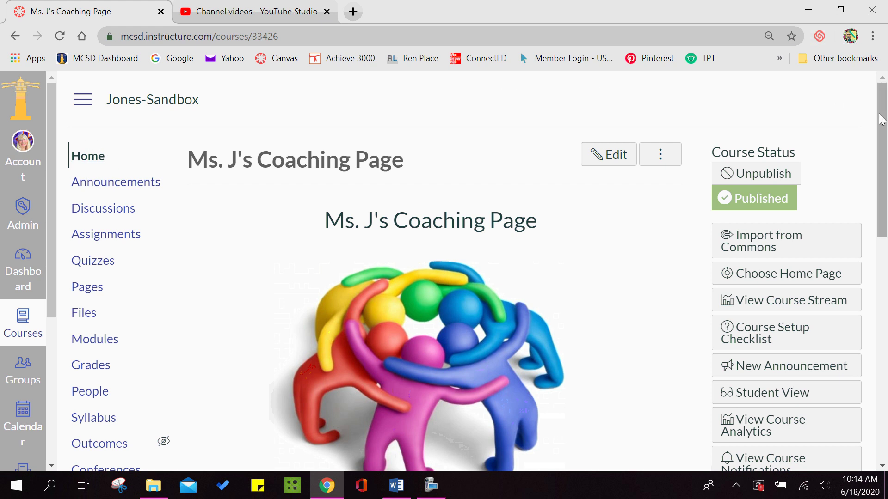
drag(885, 124, 885, 150)
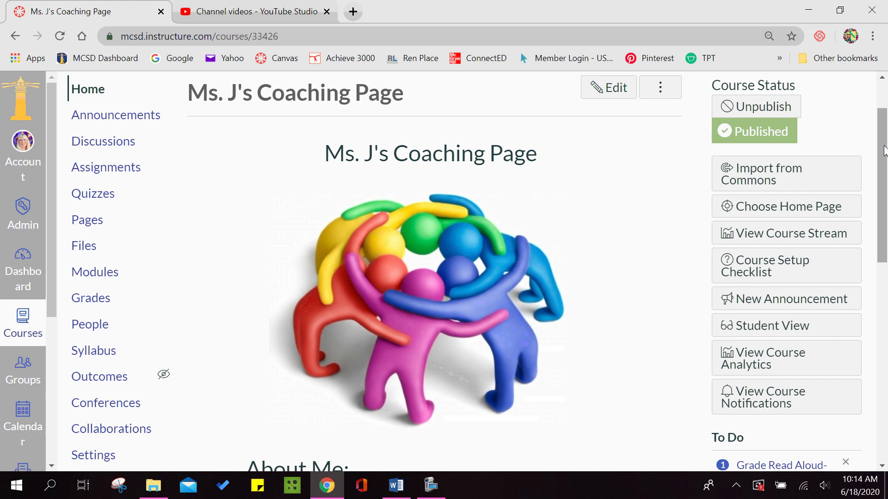
Enter Student View and open the Click Clack Moo Reading Comprehension assignment from the course's assignment list.
click(770, 332)
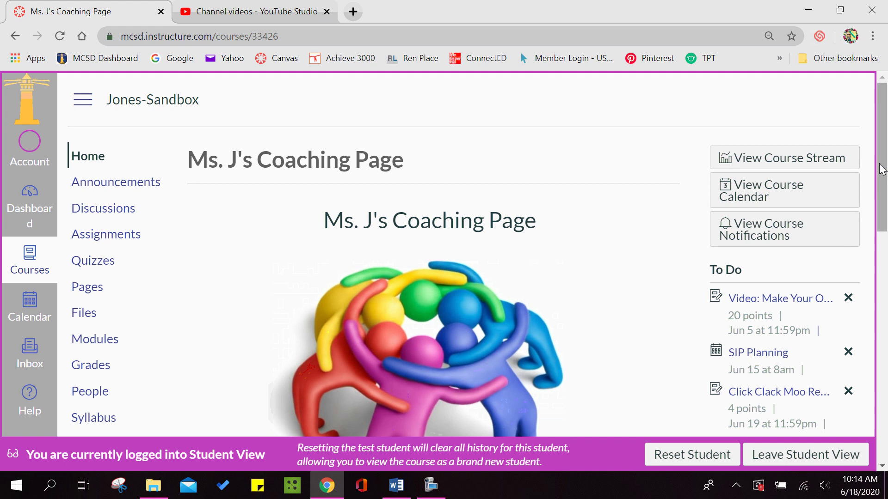
scroll(883, 173, down, 1)
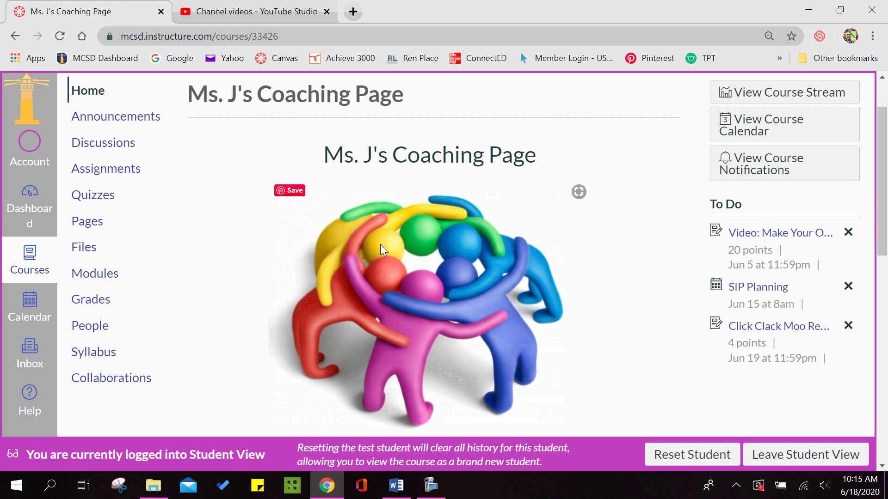
click(106, 170)
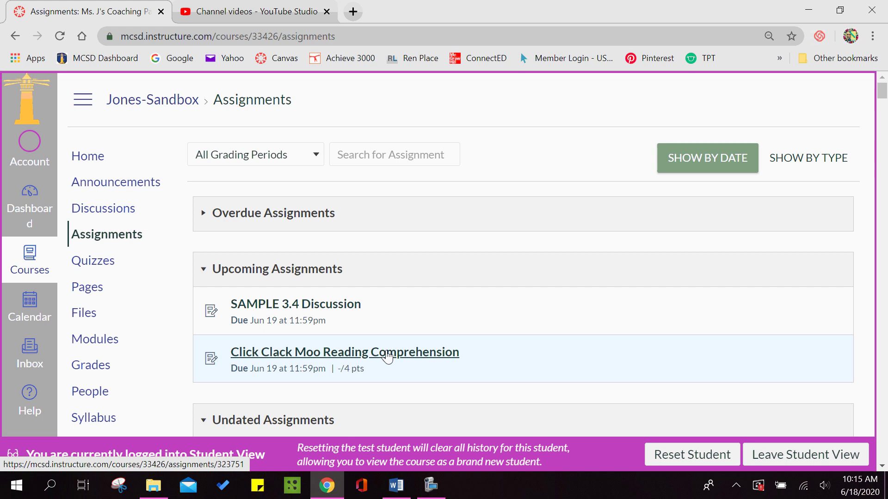
click(387, 353)
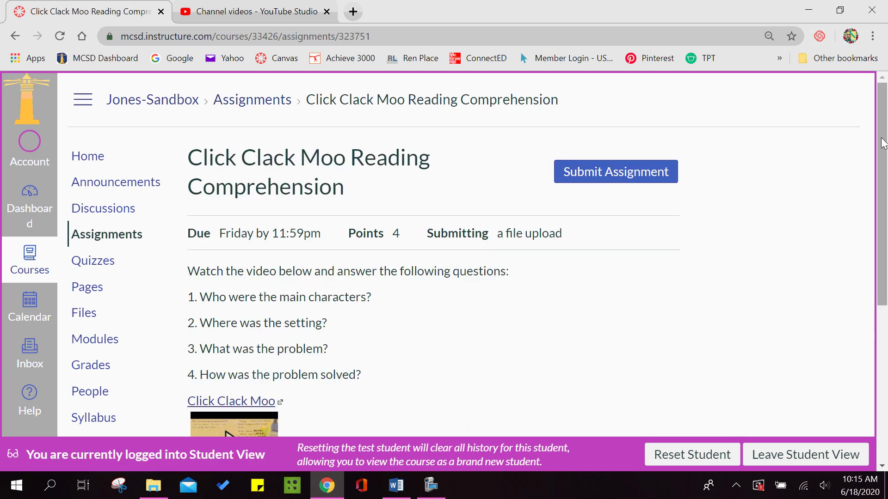
Submit Click Clack Moo Submission 4.5.docx from the _Growing In Canvas folder as the file upload for the assignment.
mouse_move(883, 140)
mouse_down()
mouse_move(885, 283)
mouse_move(881, 150)
mouse_up()
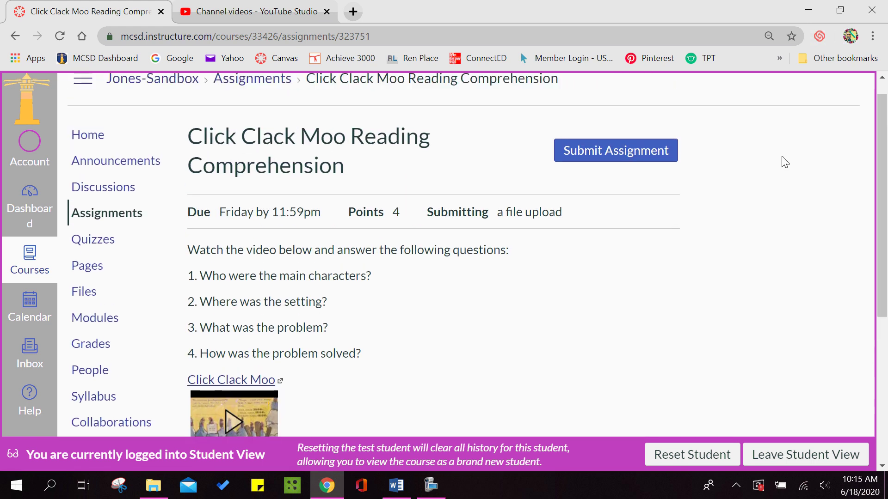
click(618, 153)
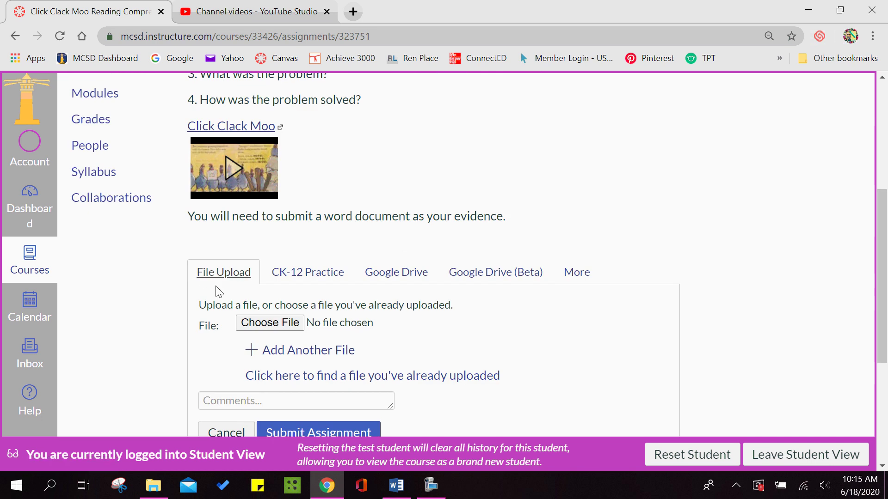
click(272, 325)
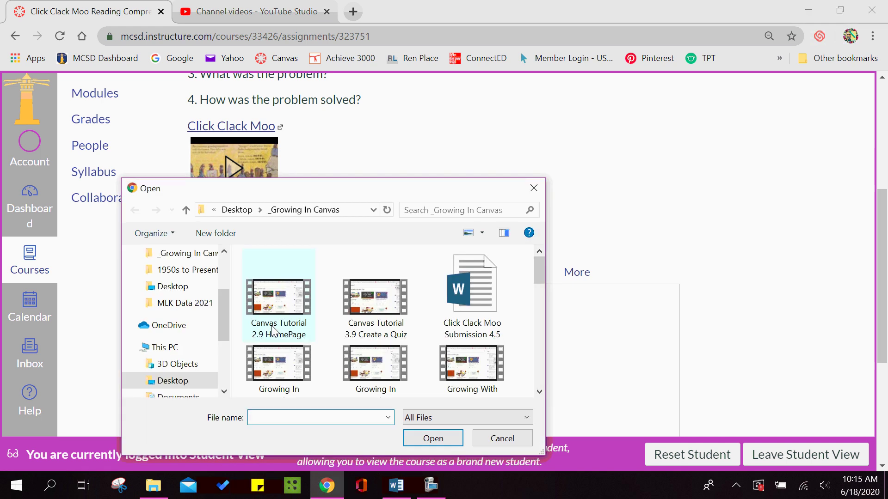
click(188, 257)
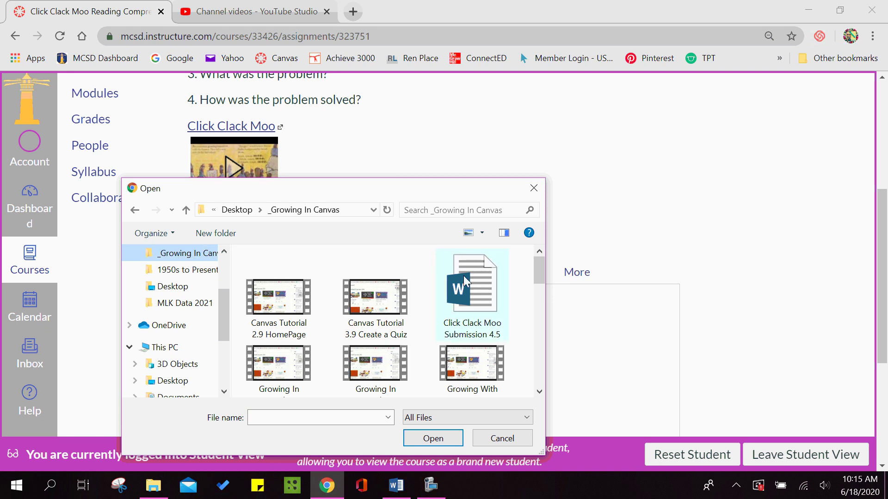
click(481, 291)
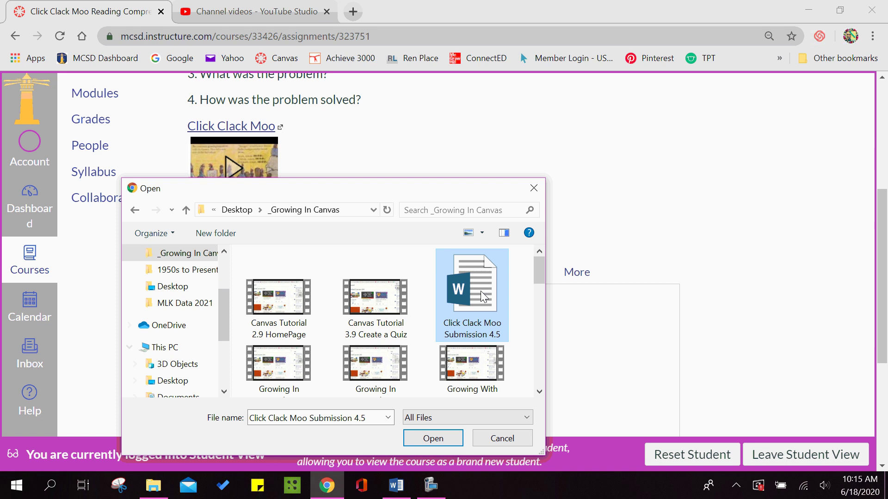
click(435, 439)
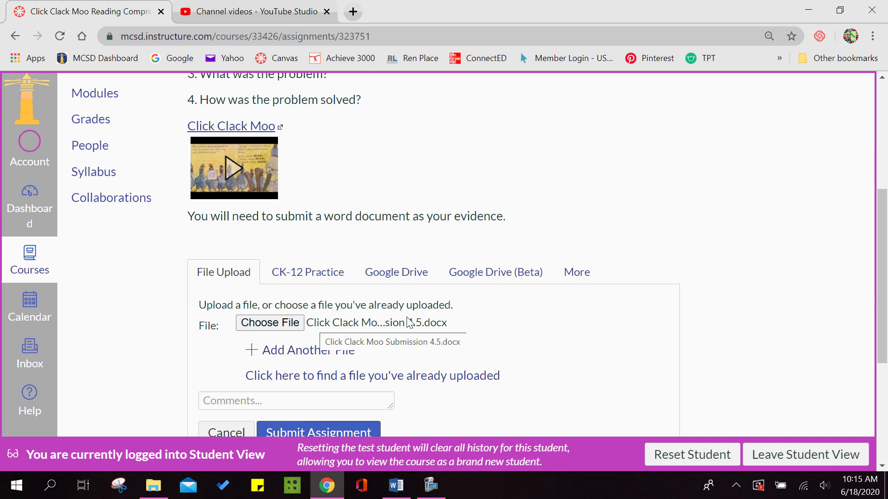
drag(886, 243, 886, 294)
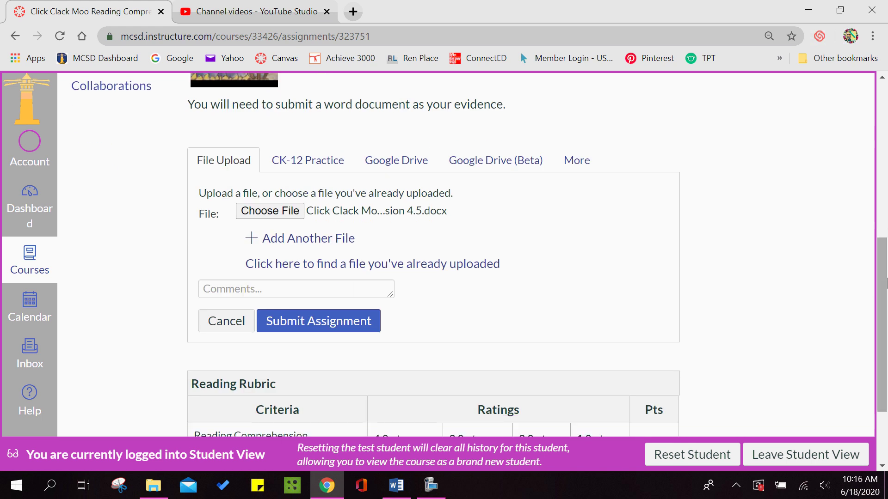
click(342, 327)
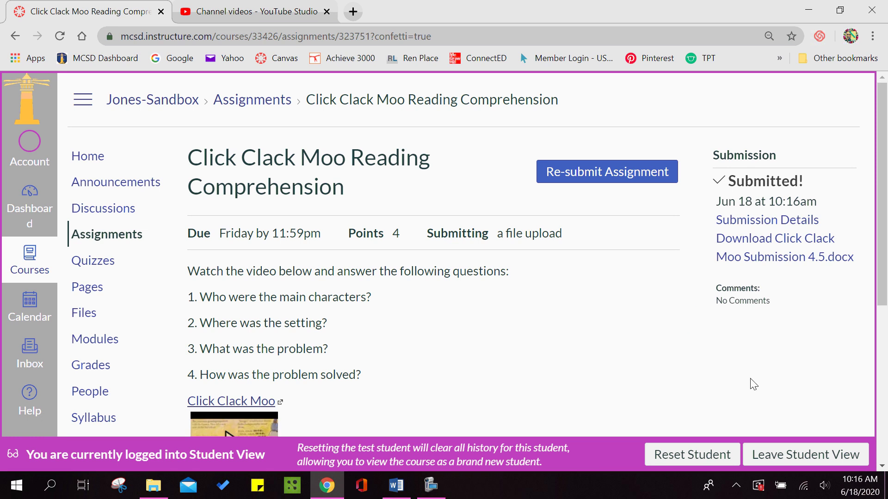
Leave Student View and open the test student's submission in SpeedGrader with its grading rubric displayed.
click(802, 457)
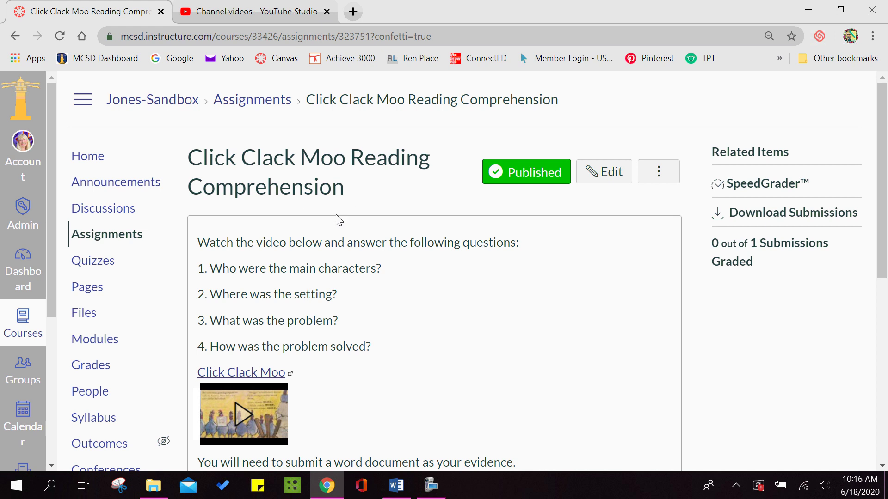
click(751, 188)
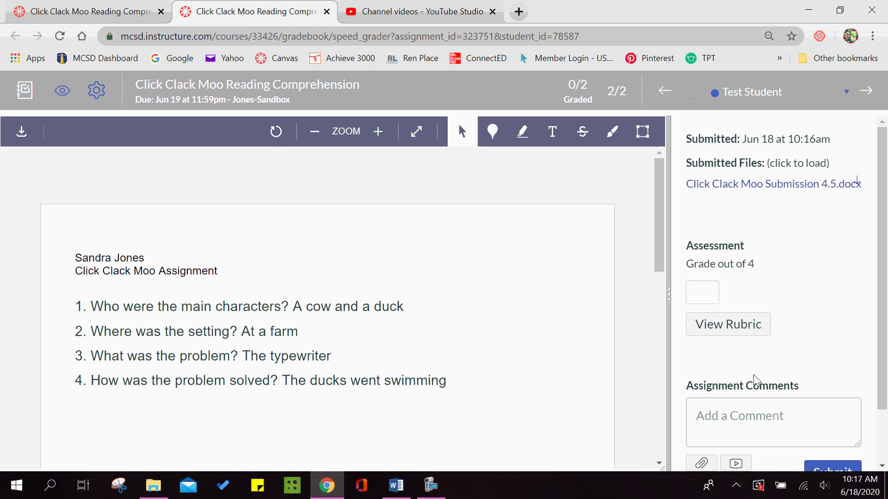
click(727, 326)
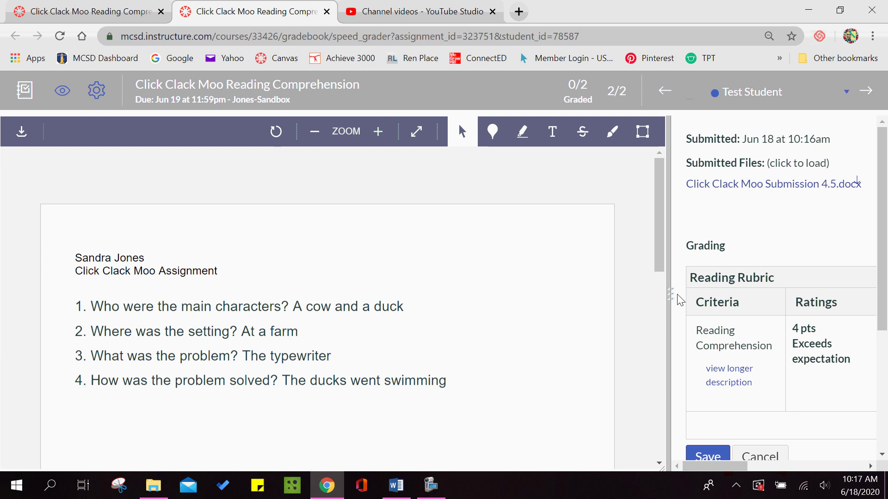
Widen the grading pane to show the full rubric and score the Reading Comprehension criterion 1 point.
drag(671, 297, 295, 306)
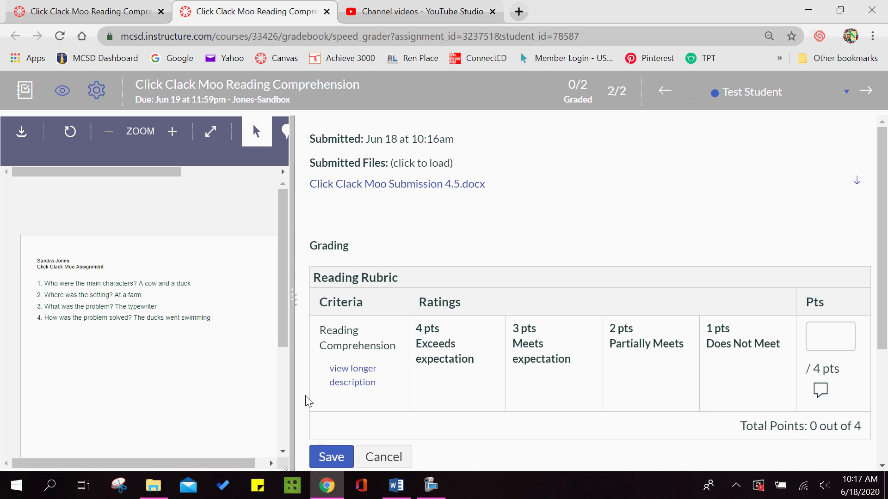
click(833, 335)
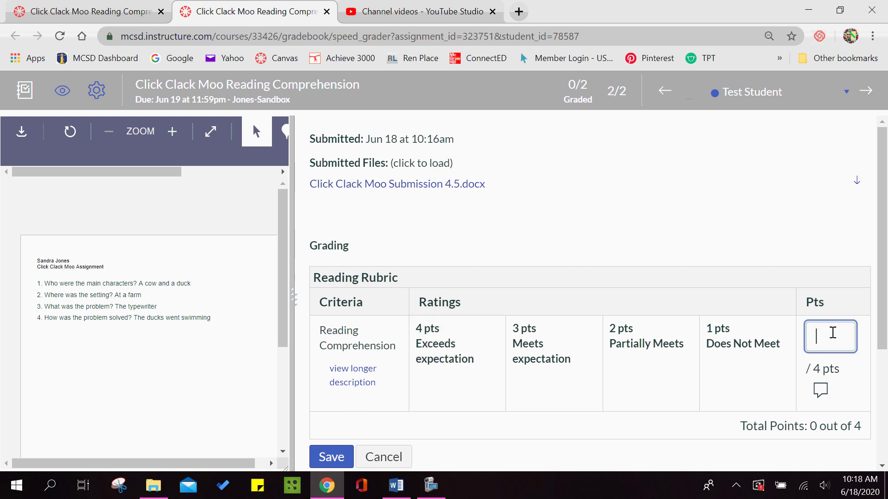
text(1)
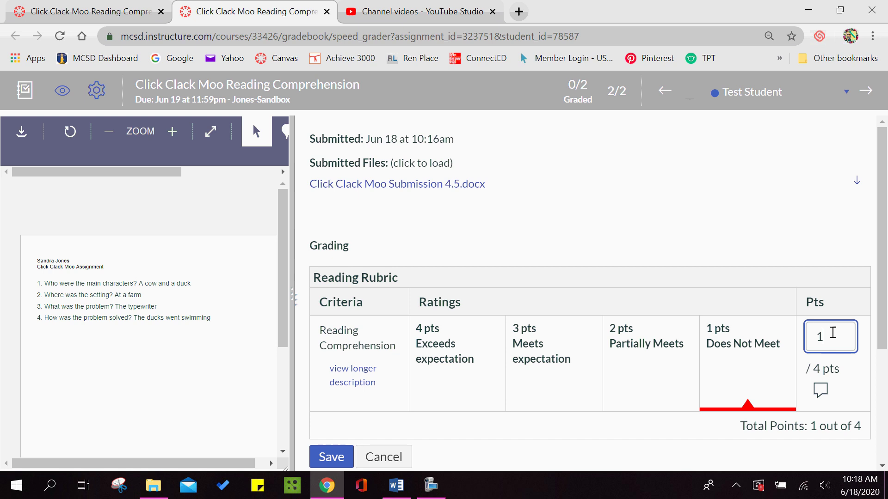
Submit the assignment comment "You can earn a higher grade by watching the video again and resubmitting your work.".
scroll(886, 404, down, 4)
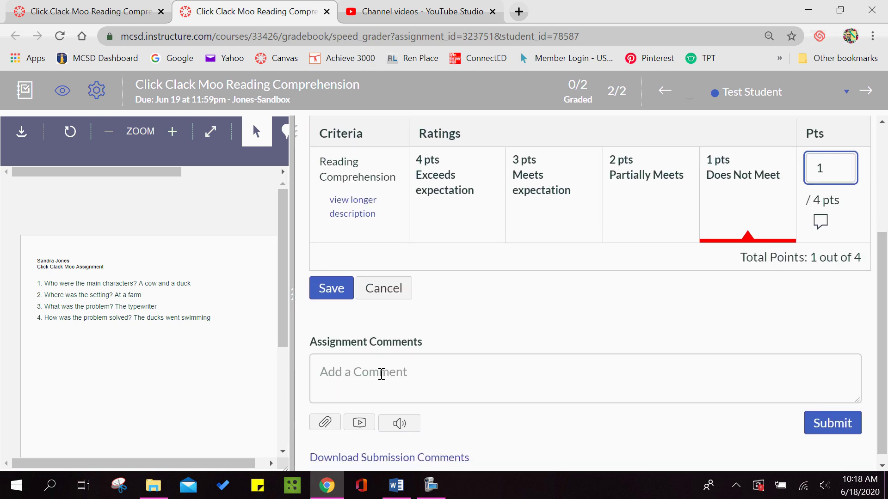
click(381, 375)
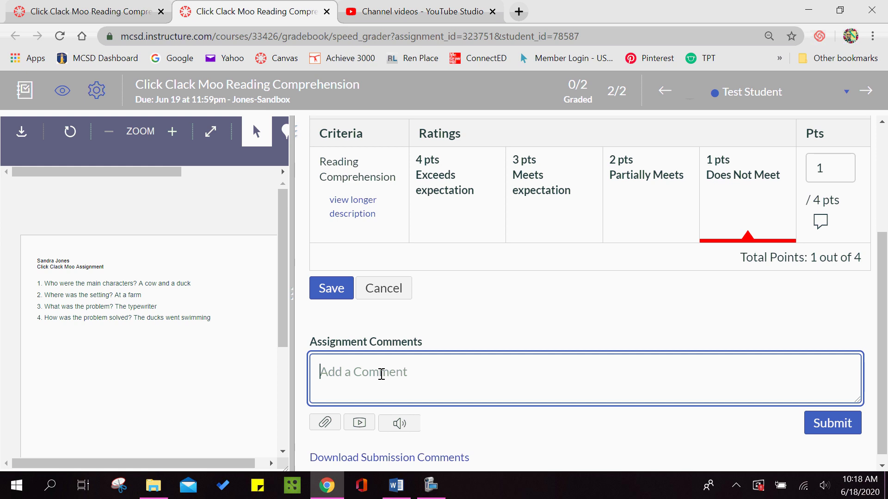
text(You ca)
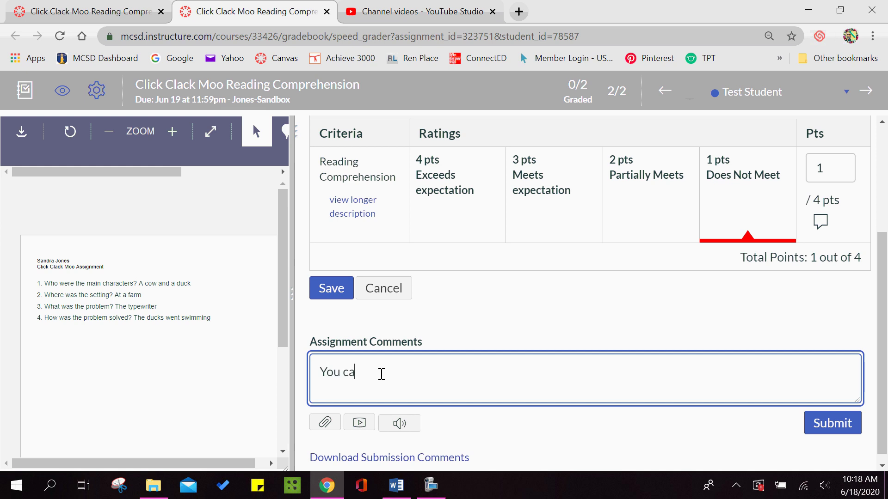
text(n earn a higher g)
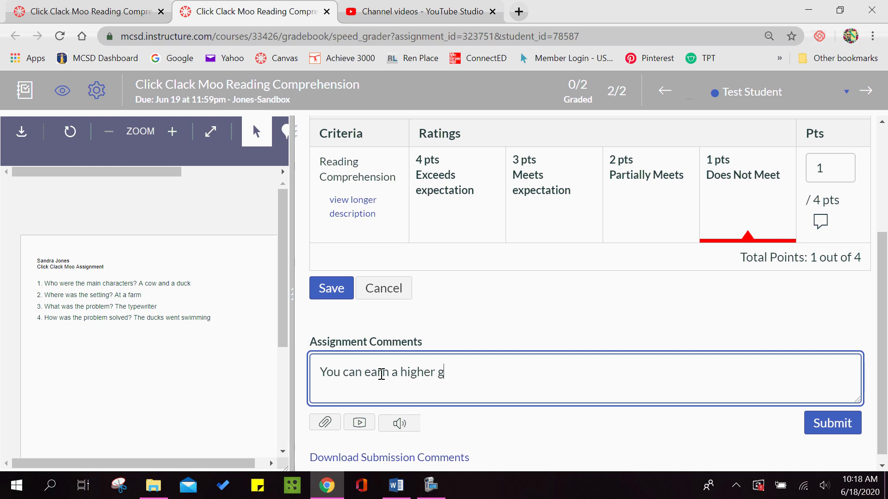
text(rade by watc)
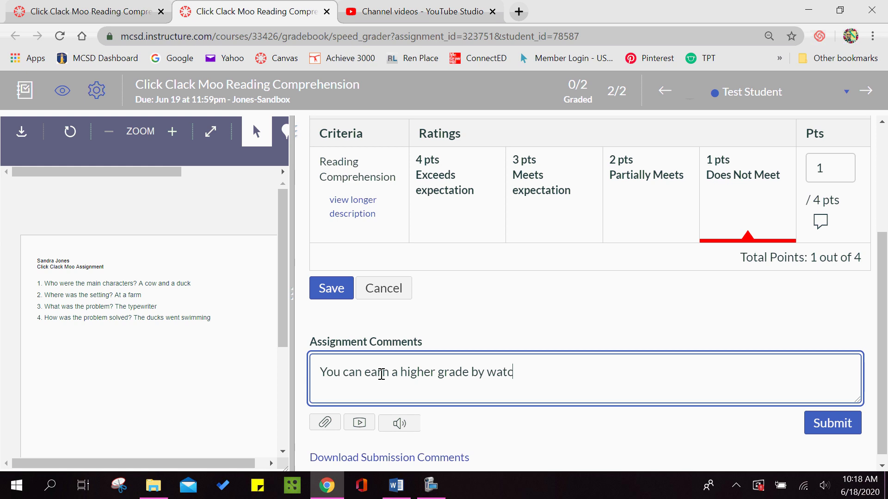
text(hing the video again)
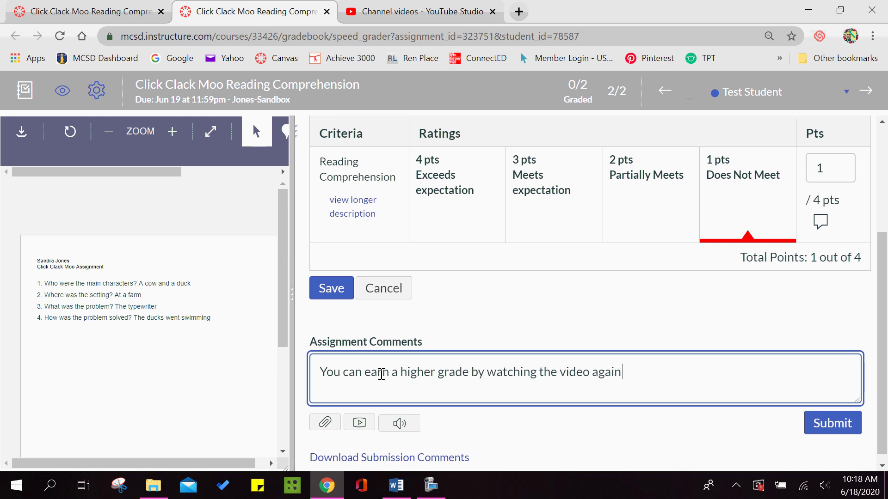
text( and resubmitt)
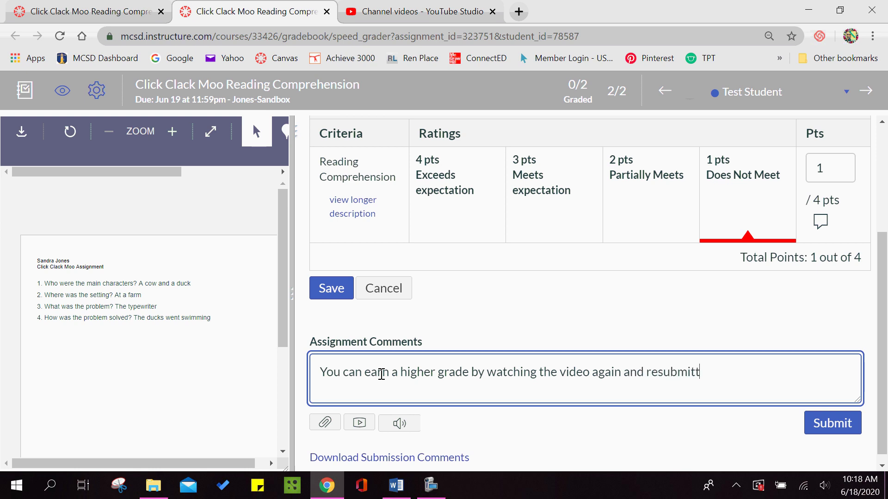
text(ing your work.)
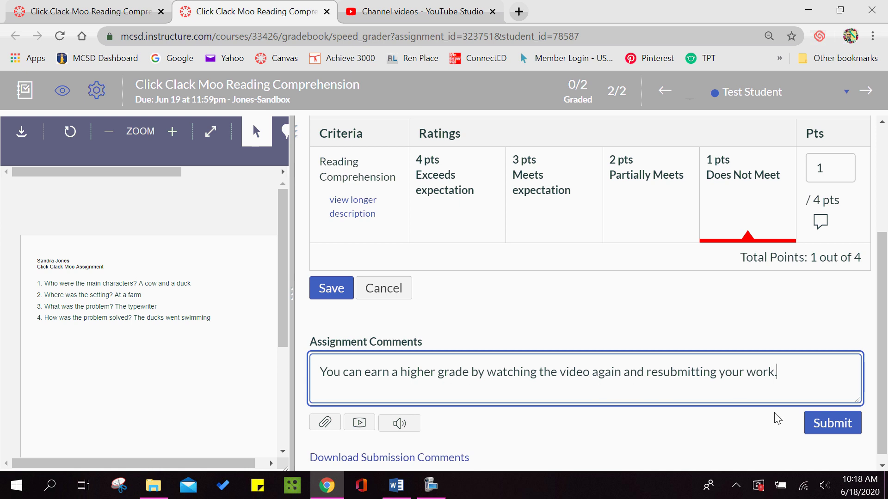
click(827, 429)
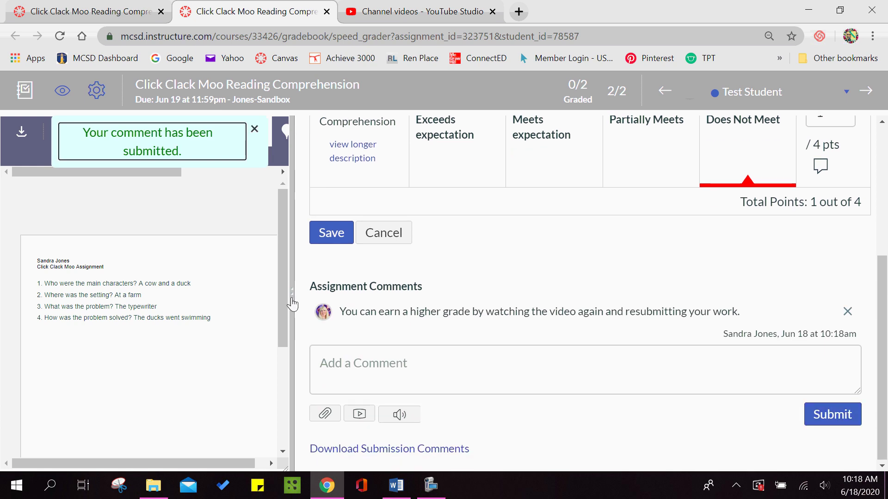
Narrow the grading pane to enlarge the submitted document, keeping the rubric's save option in view.
drag(292, 304, 678, 318)
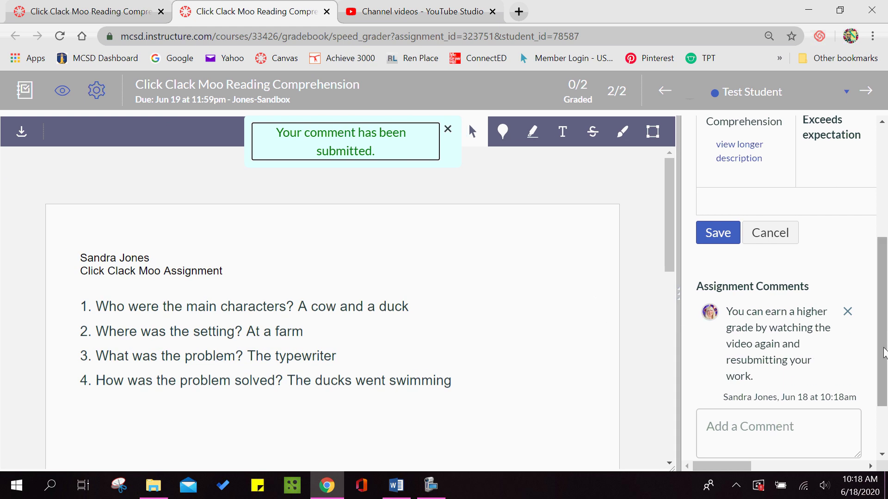
scroll(882, 298, up, 3)
drag(886, 300, 886, 221)
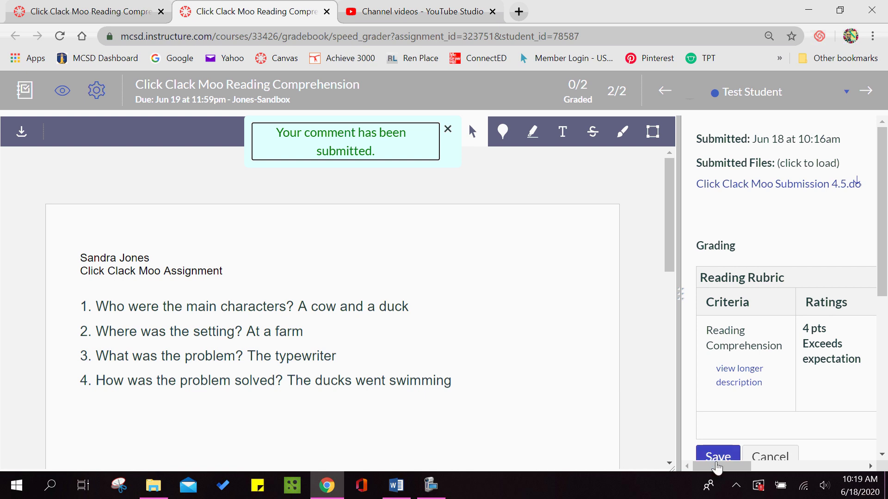
mouse_move(718, 468)
mouse_down()
mouse_move(844, 473)
mouse_move(708, 479)
mouse_up()
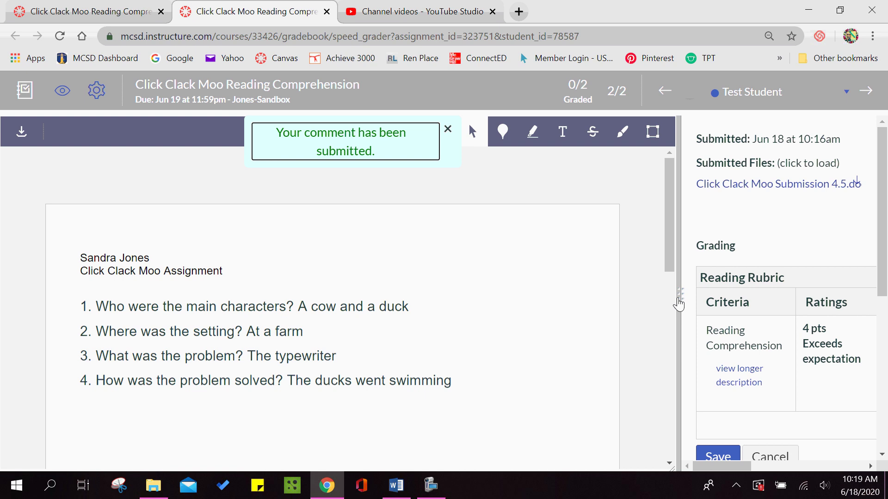
drag(885, 220, 881, 259)
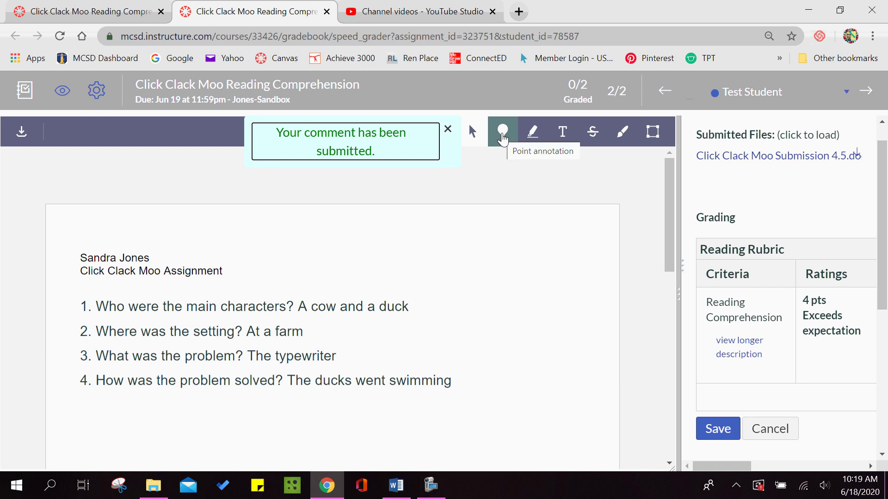
Add a magenta point annotation above the answer to question 1 with the comment "Who else was on the farm?".
click(502, 138)
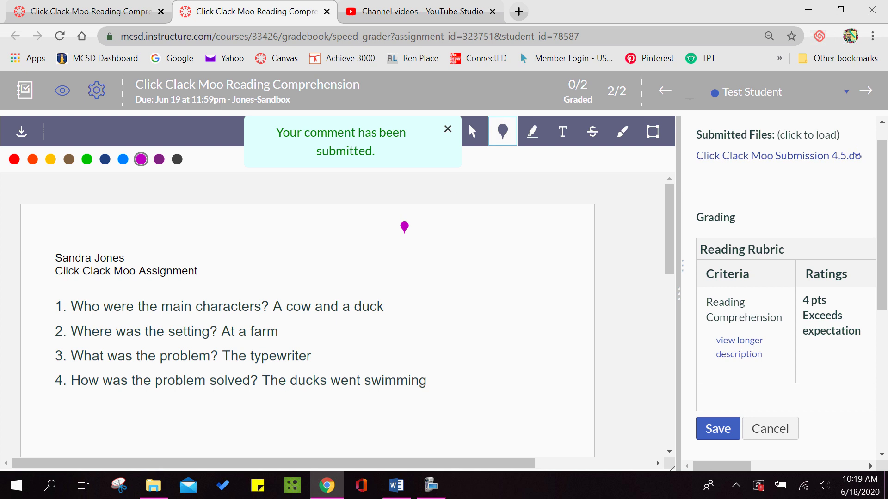
click(311, 294)
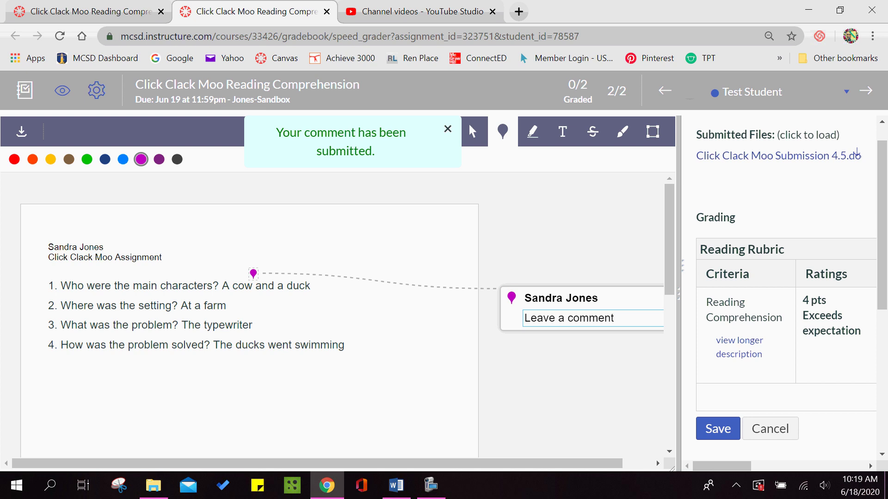
text(Who e)
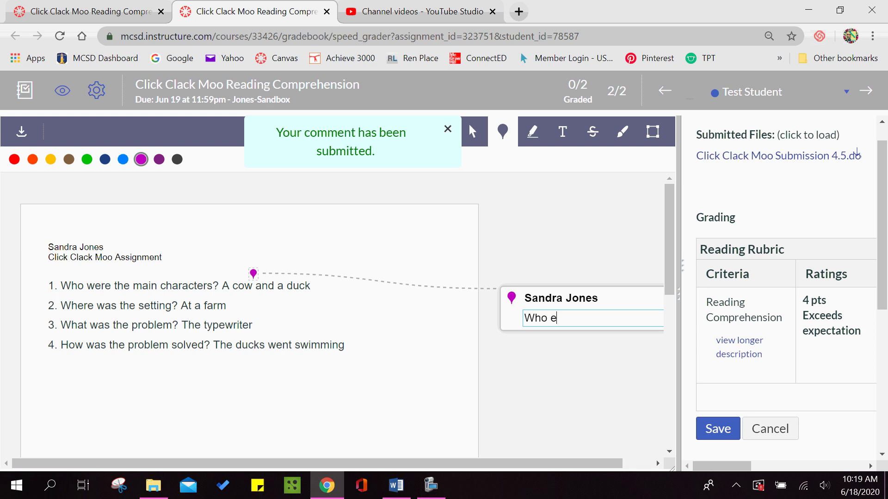
text(lse was on the farm)
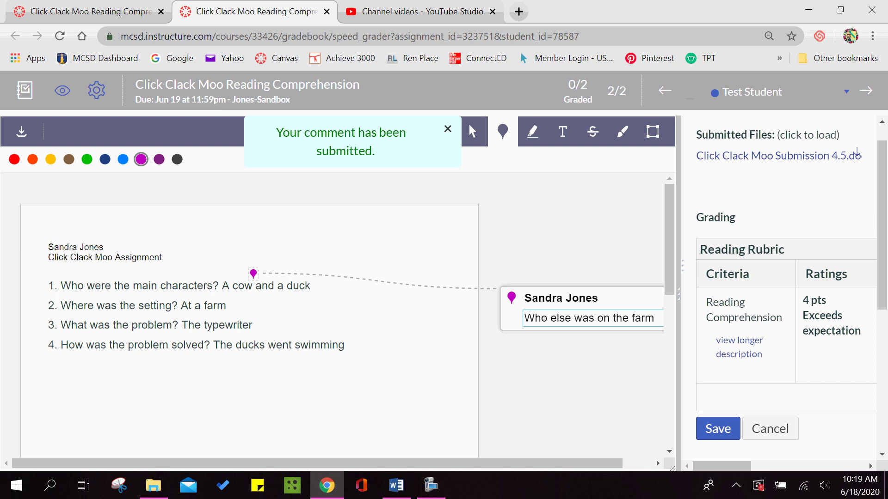
text(?)
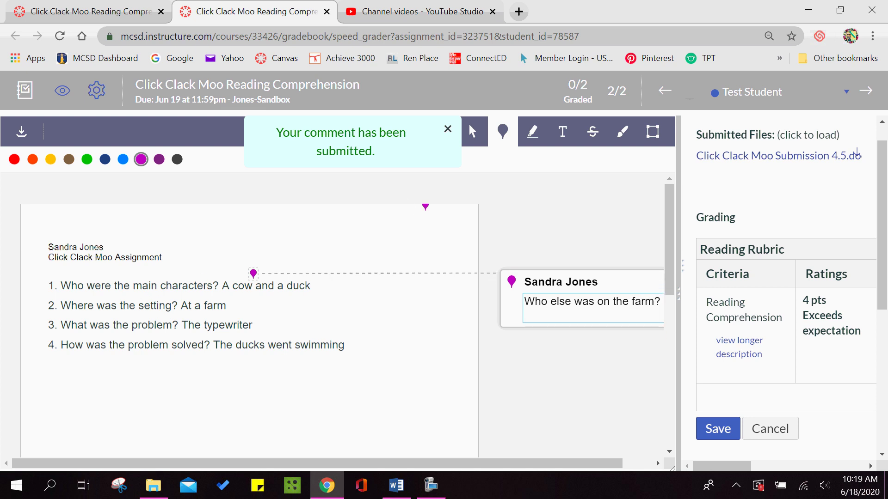
Highlight "The typewriter" in yellow and add a green point annotation beside it with the comment "What did the animals need?".
click(532, 132)
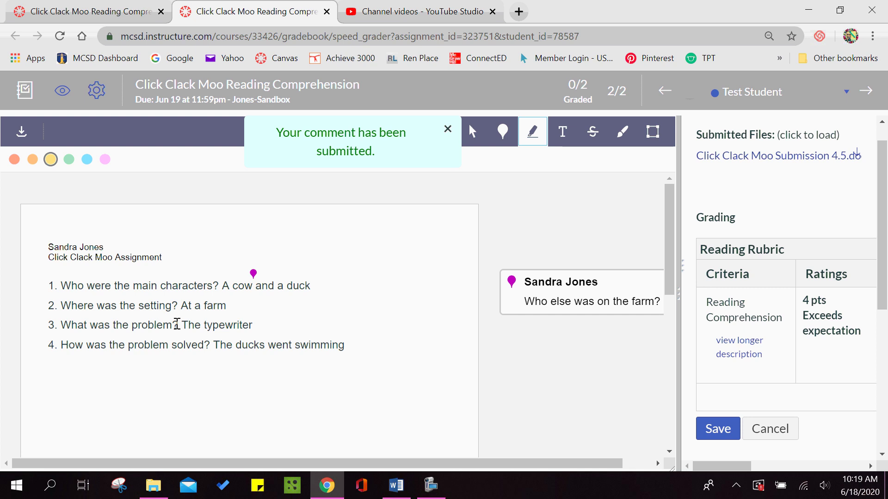
drag(182, 324, 255, 326)
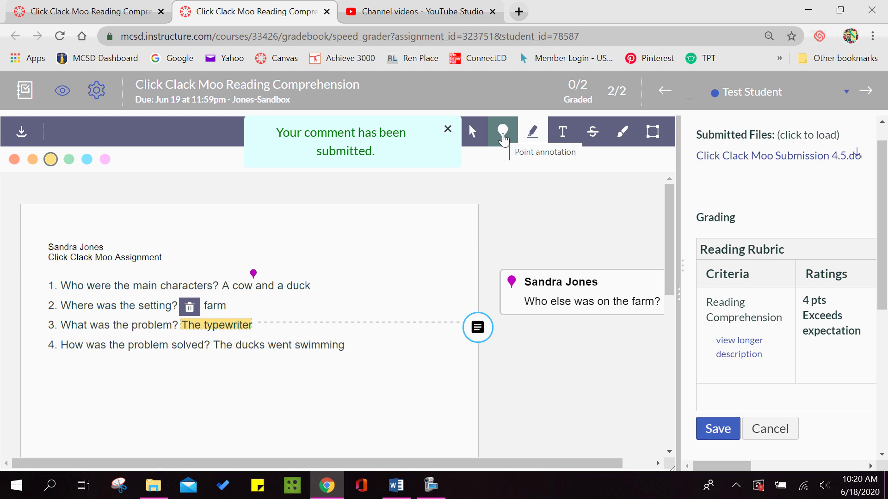
click(506, 145)
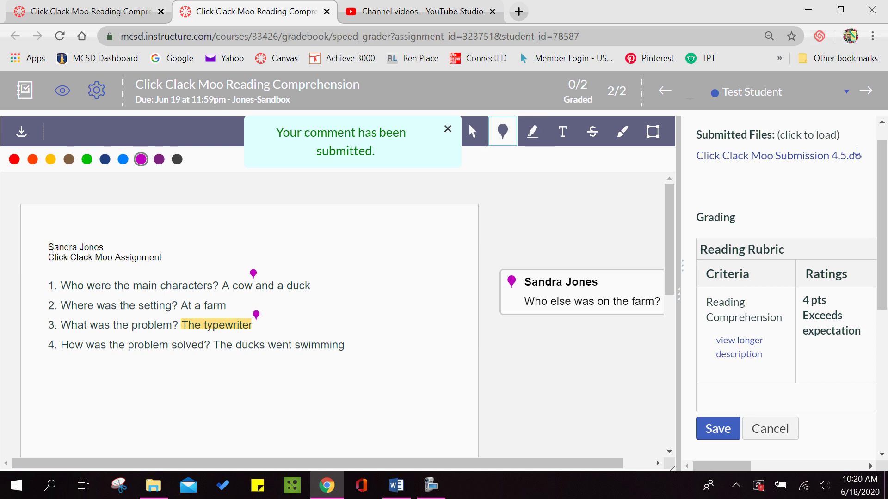
click(87, 159)
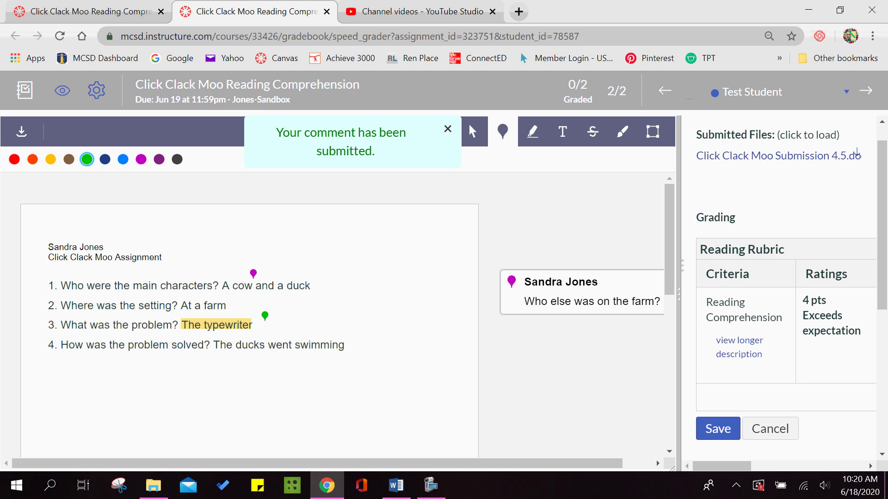
click(252, 315)
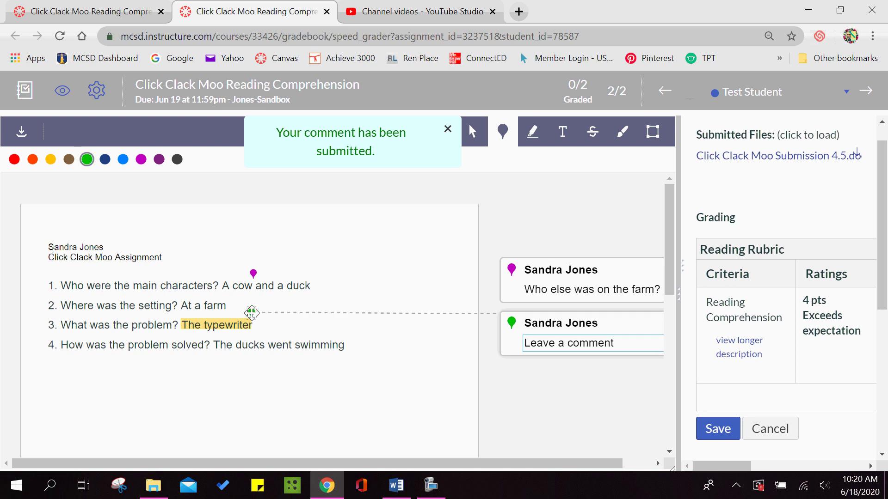
text(What did the animals n)
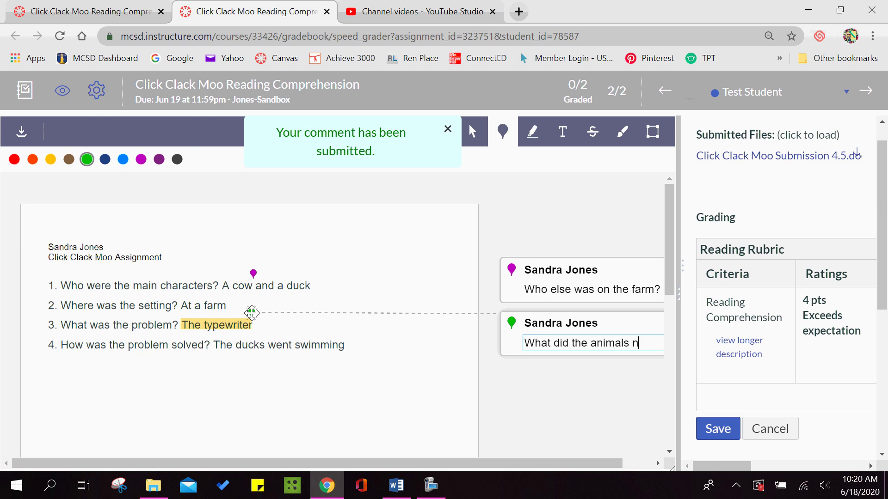
text(eedd)
key(BackSpace)
text(?)
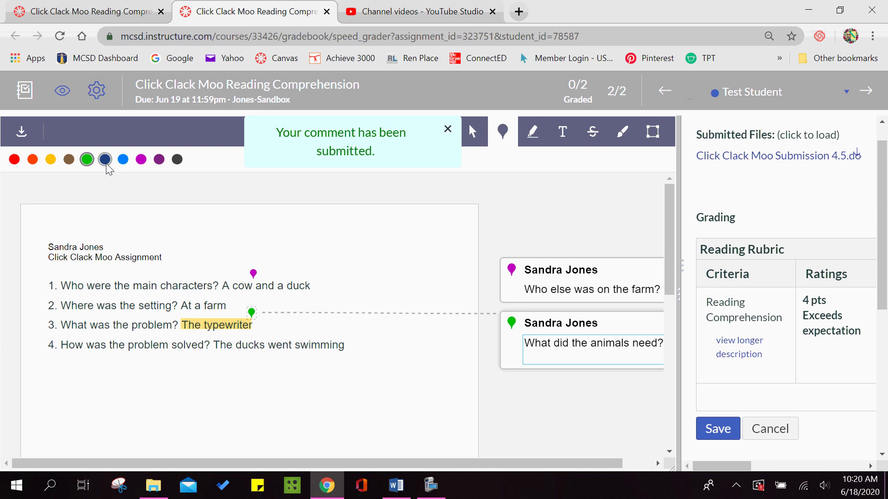
Recolor the question 3 point annotation red and add a green one at question 4's answer with the comment "Rewatch the ending.".
click(14, 160)
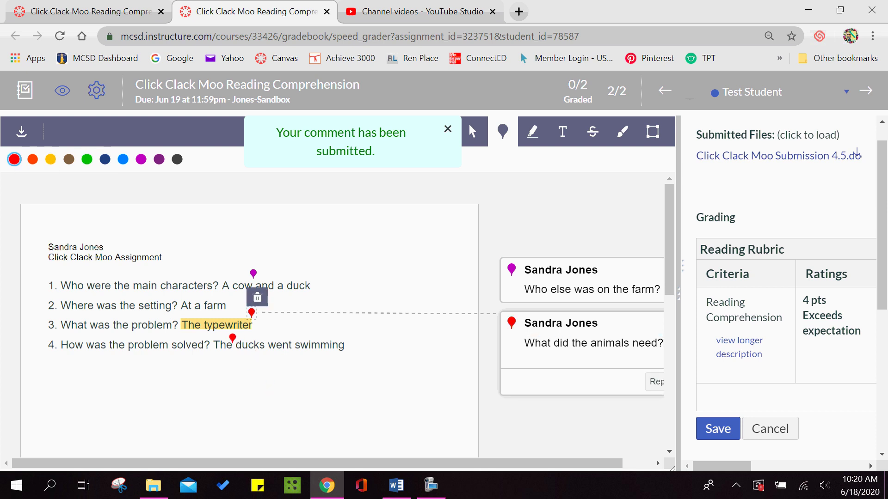
click(233, 337)
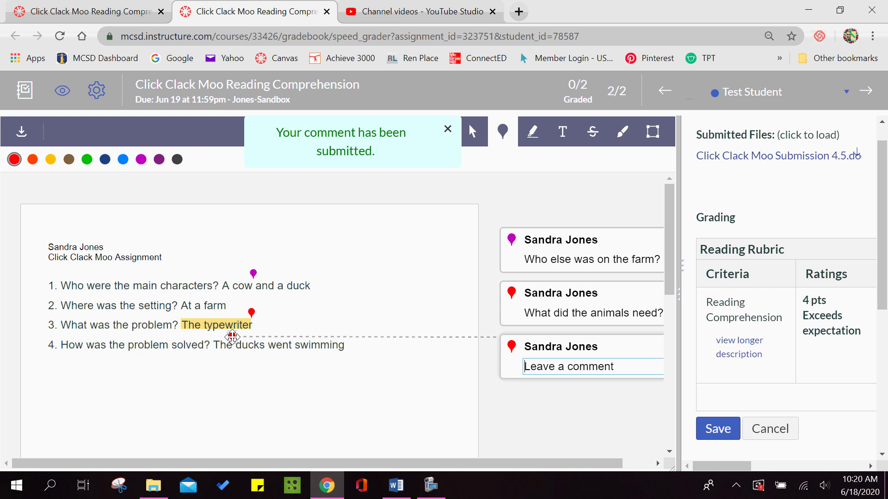
click(85, 162)
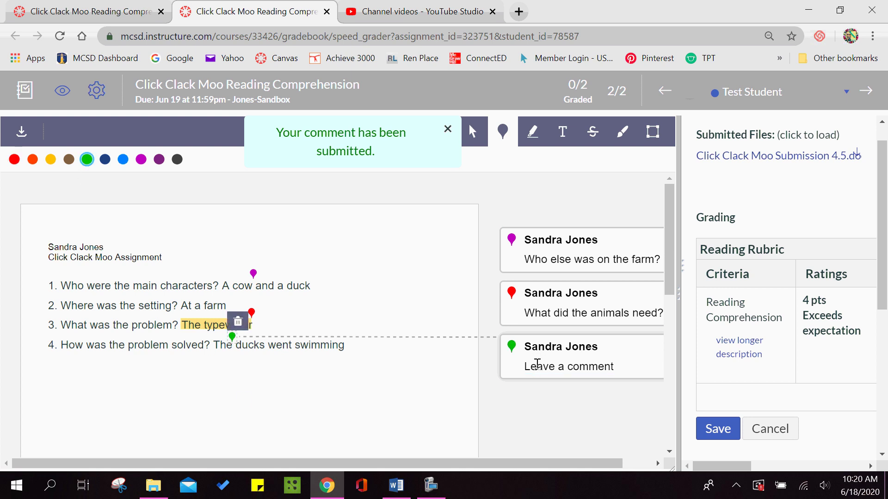
click(537, 365)
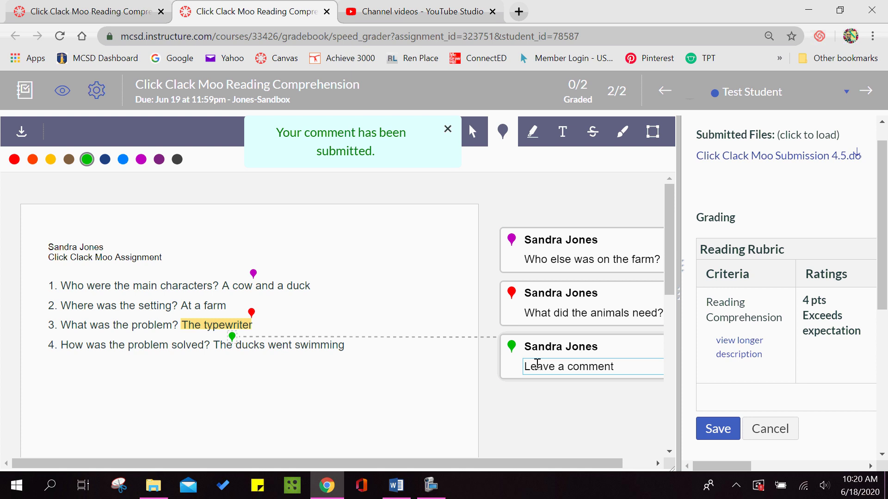
text(Rewatc)
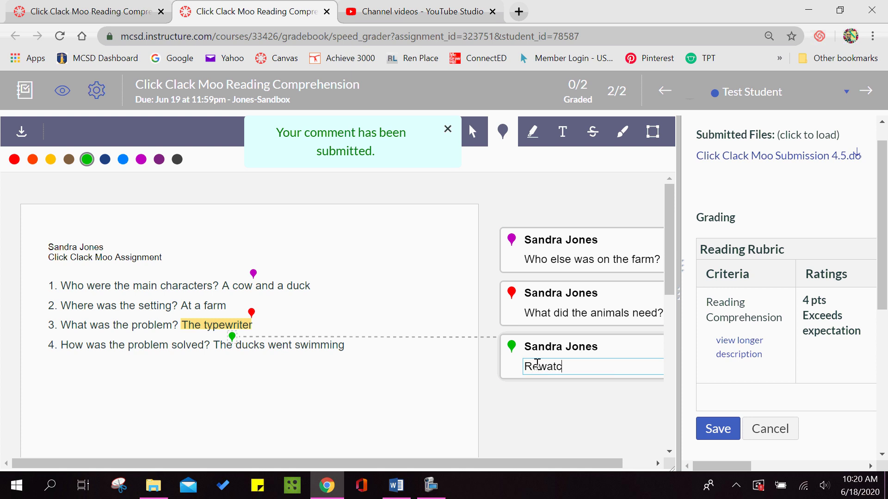
text(h the ending.)
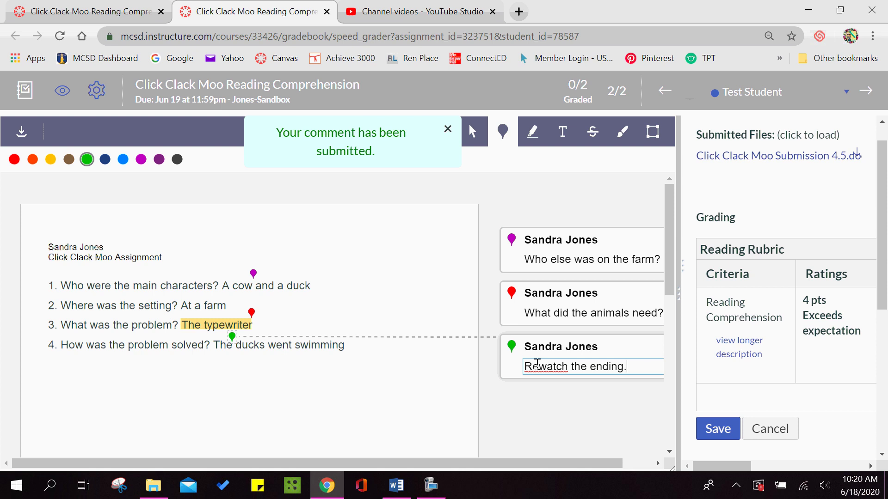
click(551, 409)
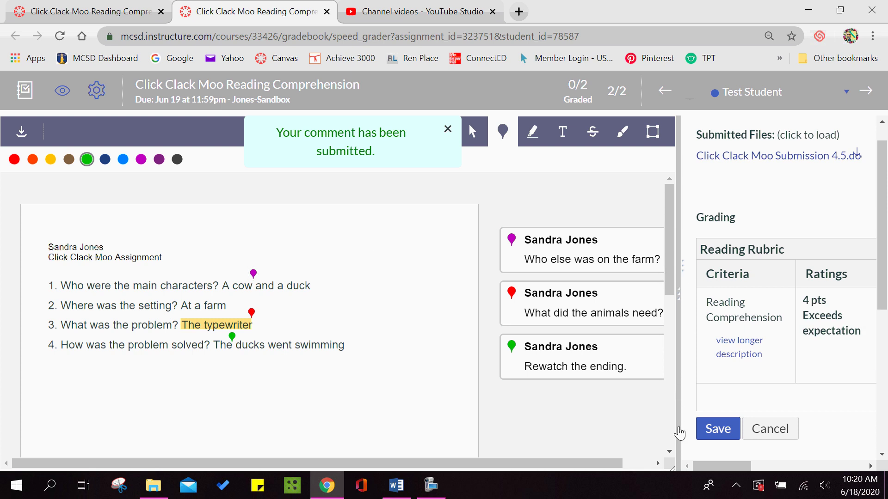
Save the completed Reading Rubric assessment for the test student.
drag(715, 470, 695, 458)
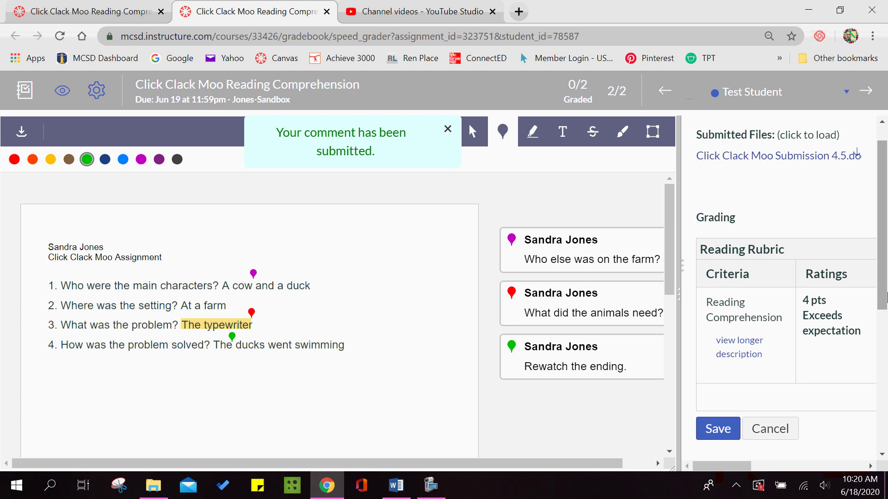
drag(883, 280, 882, 306)
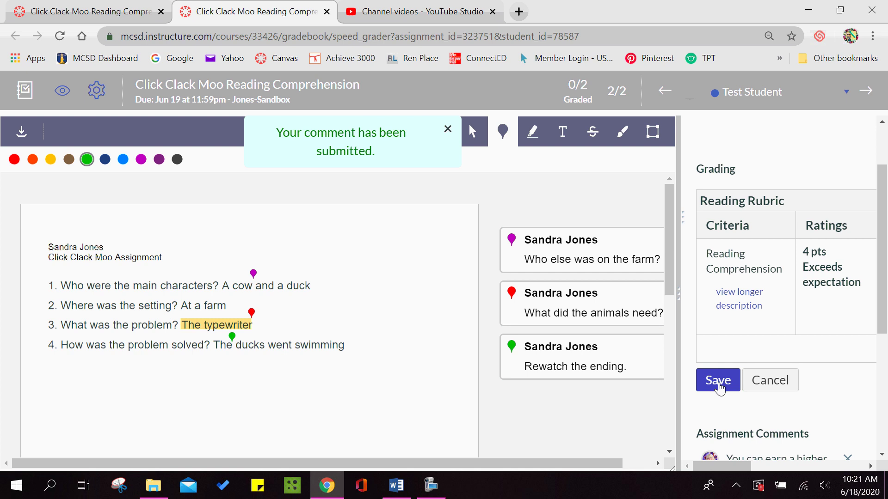
click(718, 384)
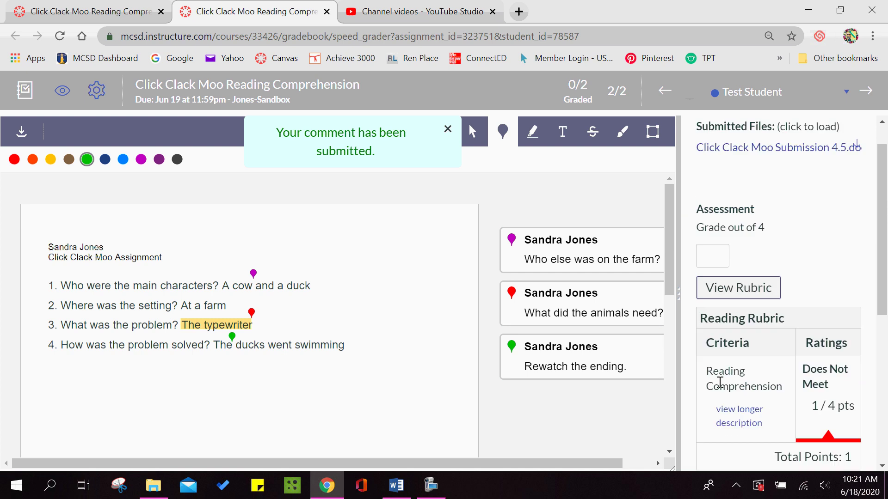
Switch to Snipping Tool and capture the SpeedGrader page with the annotated submission, scored rubric and assignment comment in view.
drag(885, 271, 886, 361)
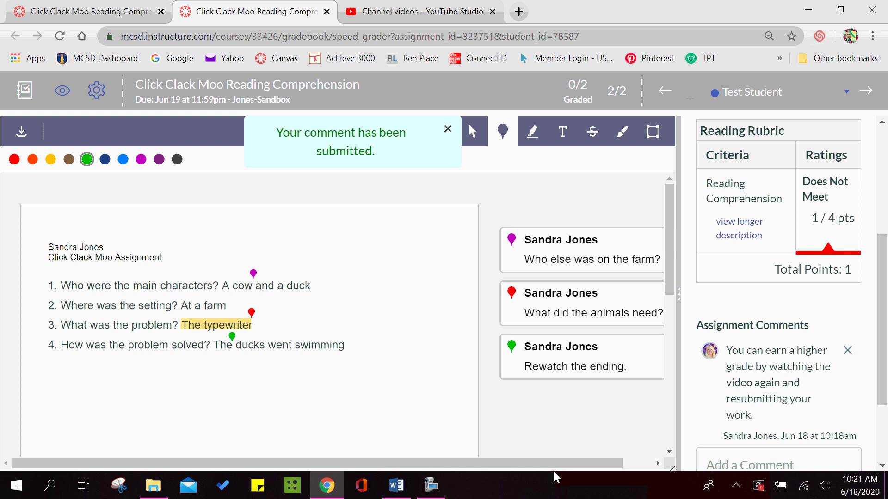
click(543, 498)
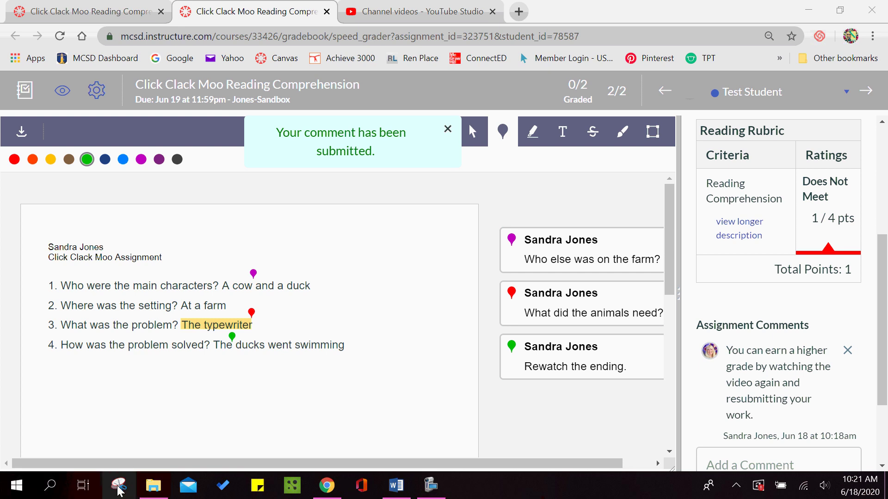
click(119, 486)
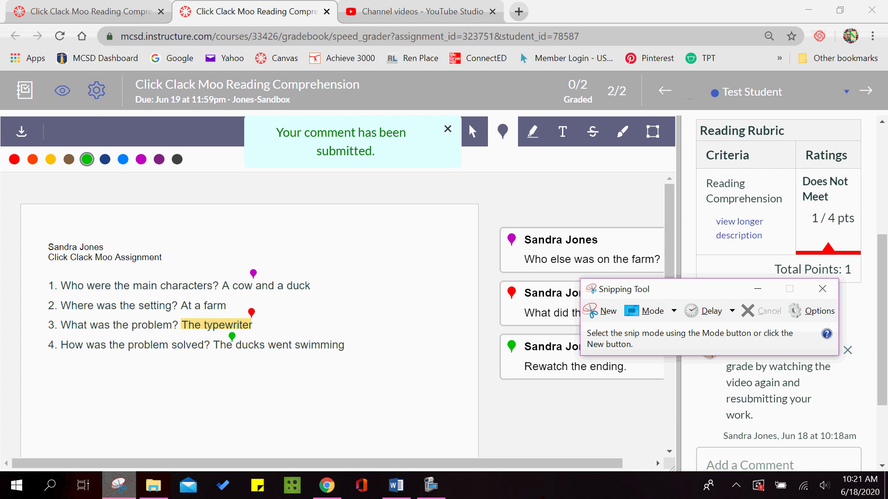
click(601, 311)
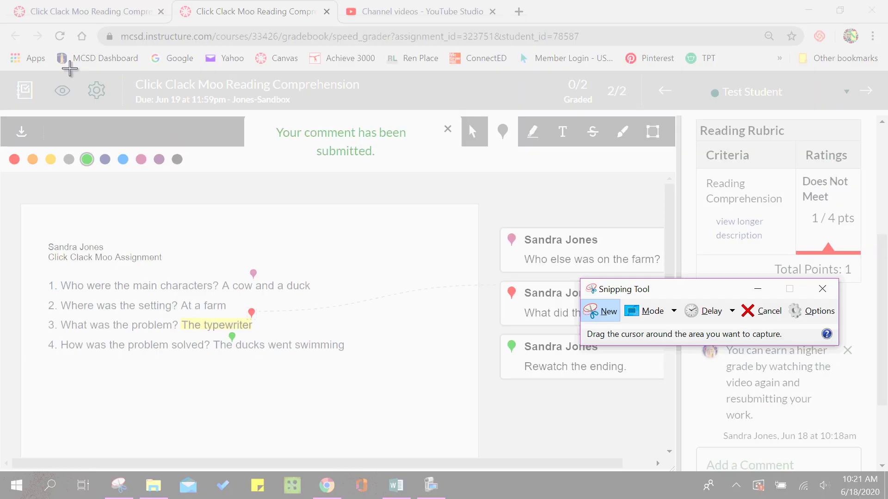
drag(2, 64, 877, 459)
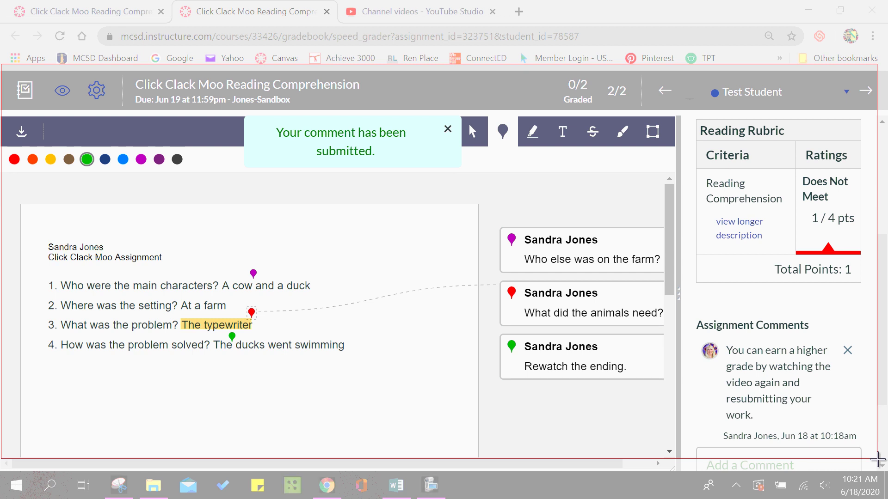
drag(877, 459, 877, 459)
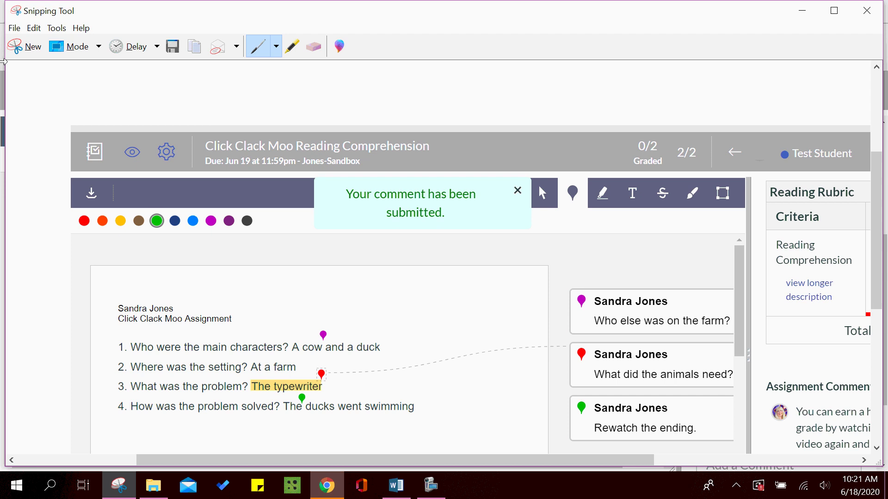
Save the snip as a JPEG in _Growing In Canvas, following the existing submission files' naming pattern but ending in "Submission4.5Speedgrader".
click(15, 28)
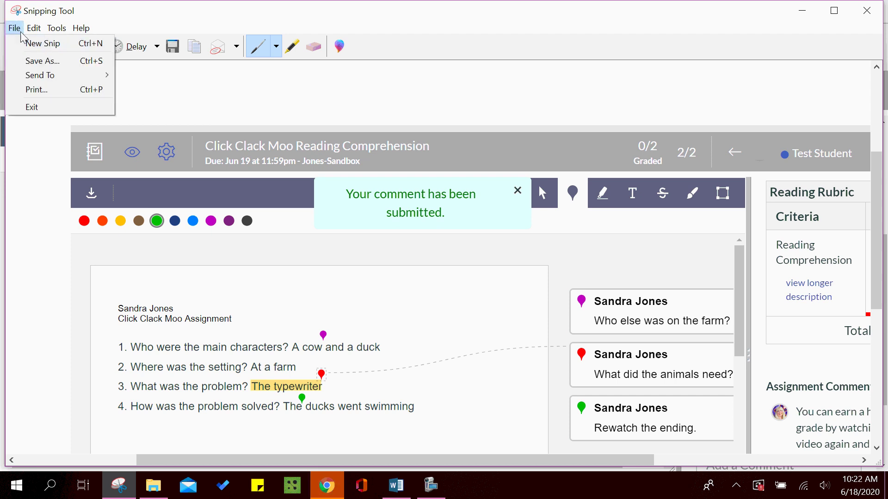
click(34, 60)
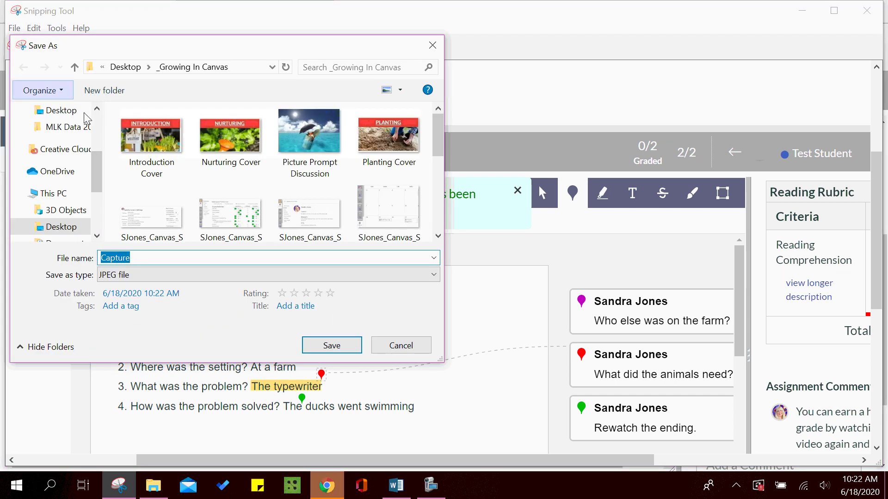
click(230, 214)
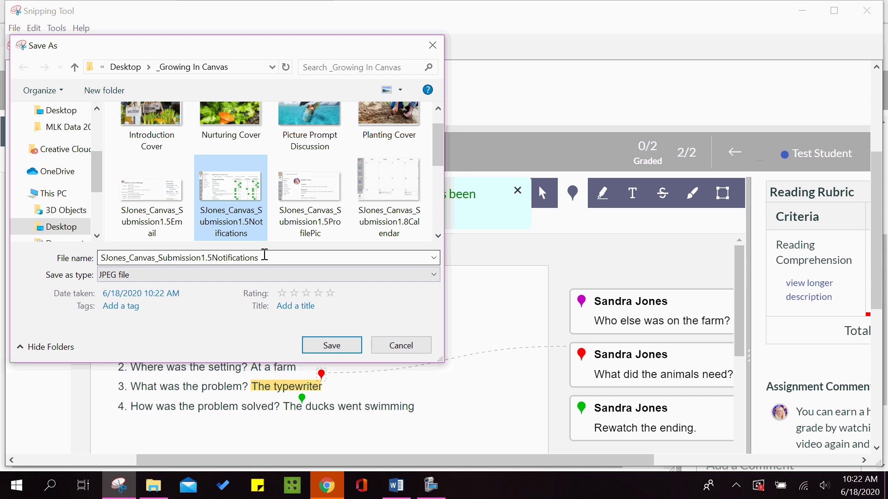
click(264, 254)
click(264, 255)
key(BackSpace)
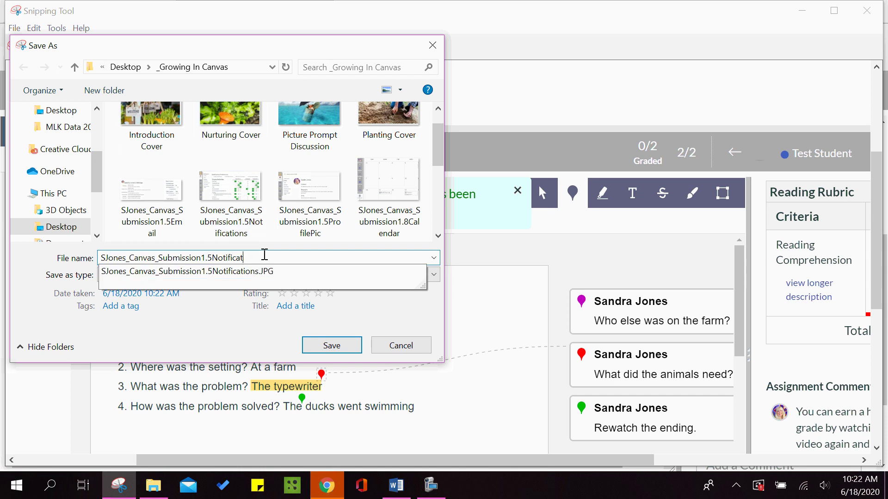
key(BackSpace)
key(BackSpace)
key(BackSpace)
key(BackSpace)
key(BackSpace)
key(BackSpace)
key(BackSpace)
key(BackSpace)
key(BackSpace)
key(BackSpace)
key(BackSpace)
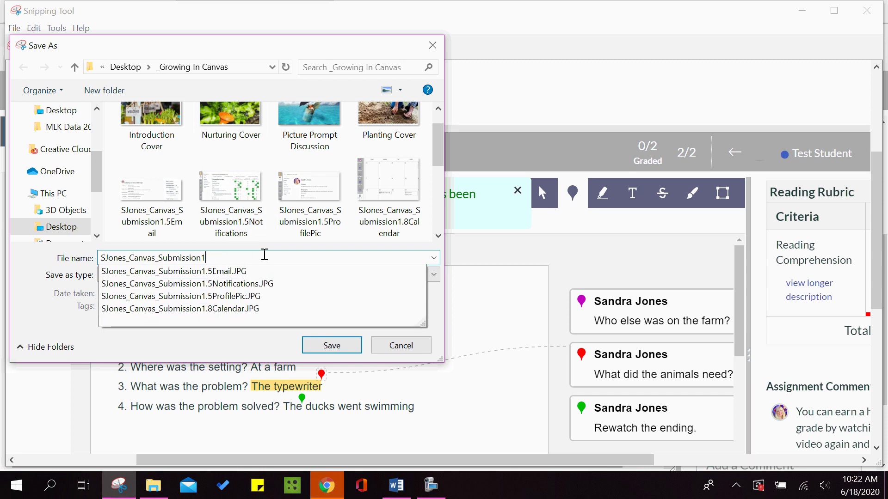
key(BackSpace)
text(4.5S)
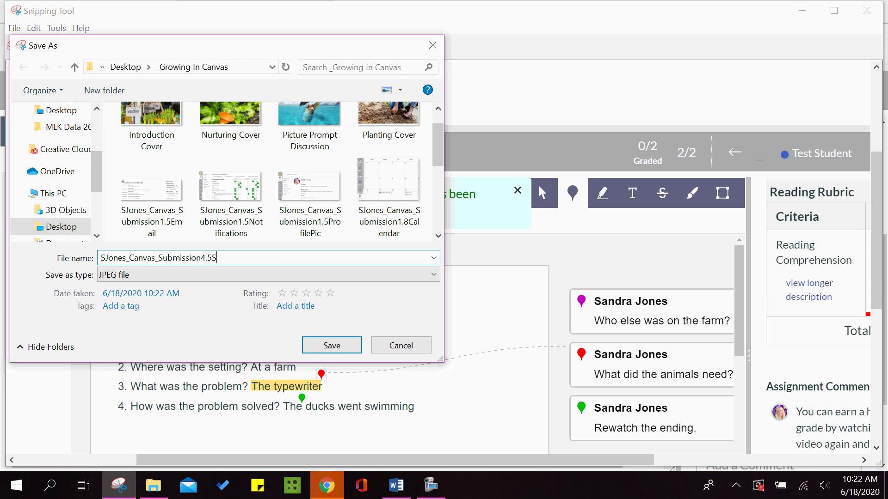
text(peedgrader)
click(332, 344)
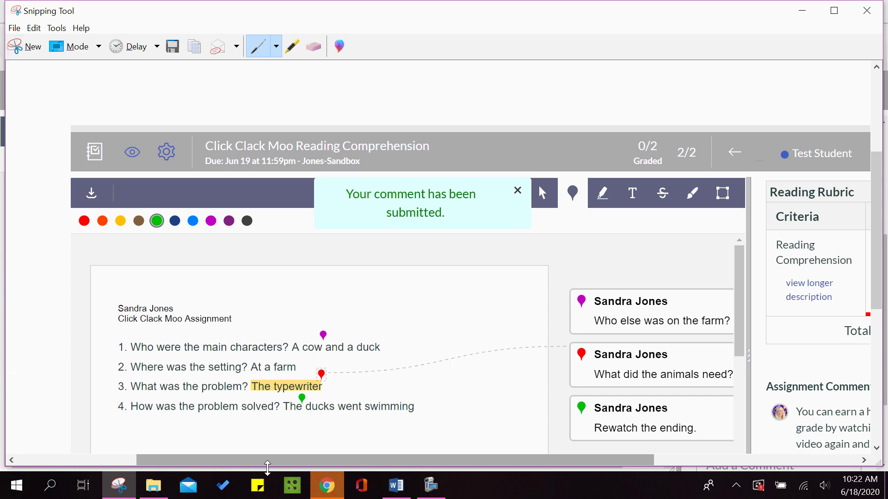
Switch to Chrome and open the Canvas Training course from the Canvas dashboard.
click(330, 491)
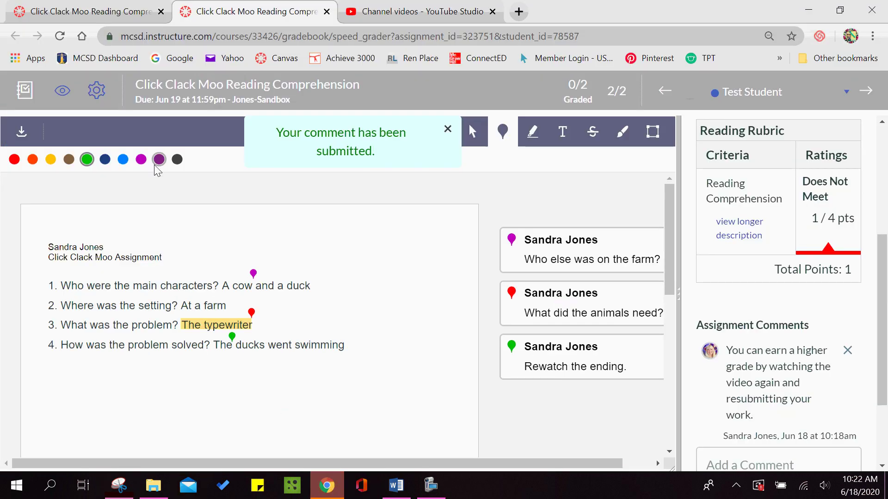
click(79, 11)
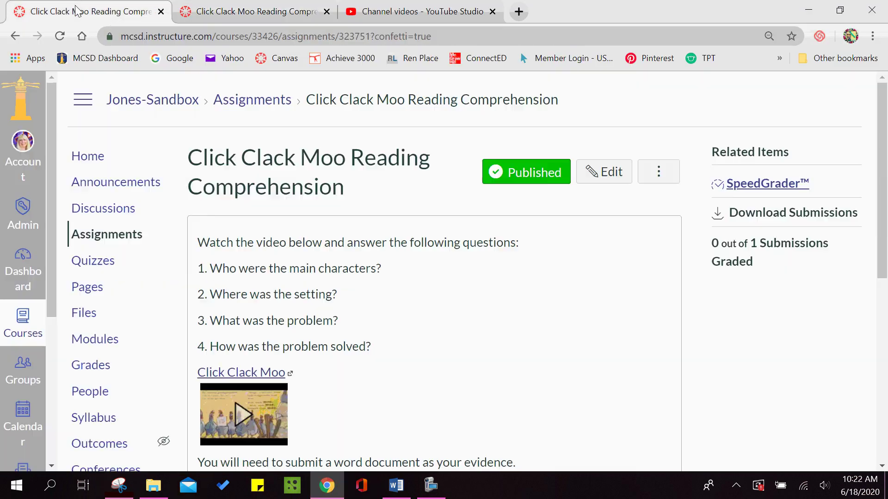
click(21, 283)
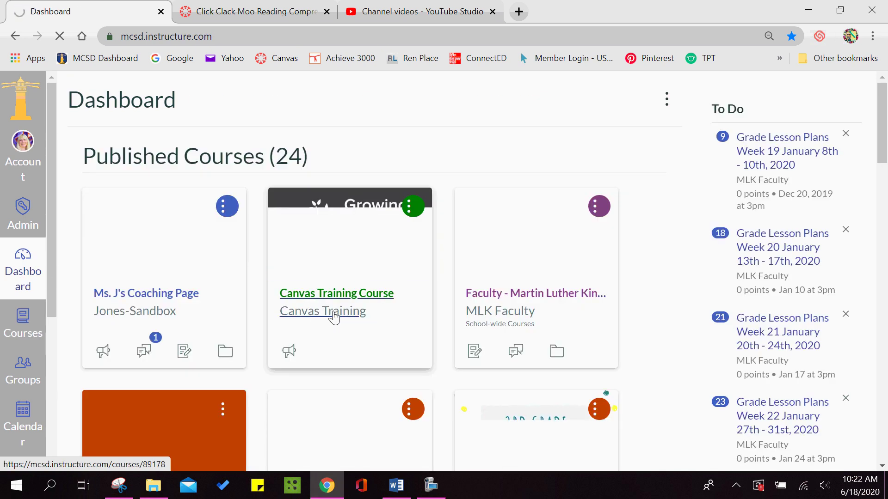
click(334, 317)
Open the 4.5 Using SpeedGrader assignment in the course's Flowering module.
drag(882, 101, 884, 316)
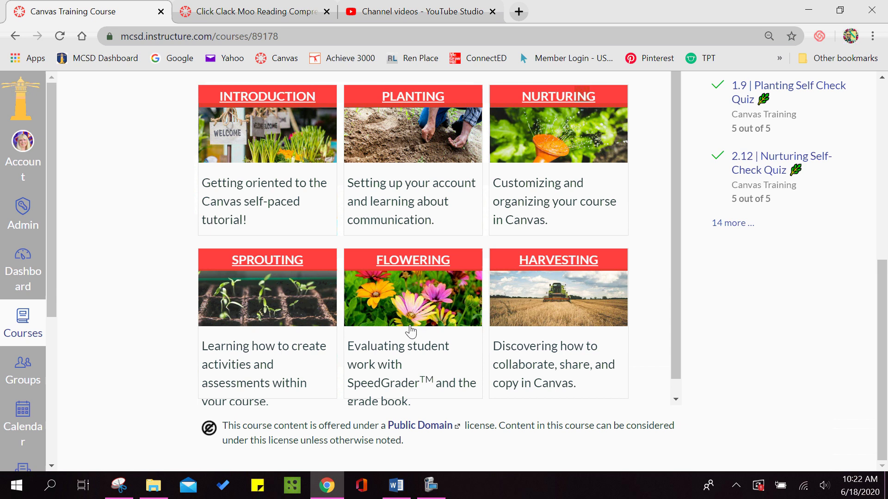
click(403, 264)
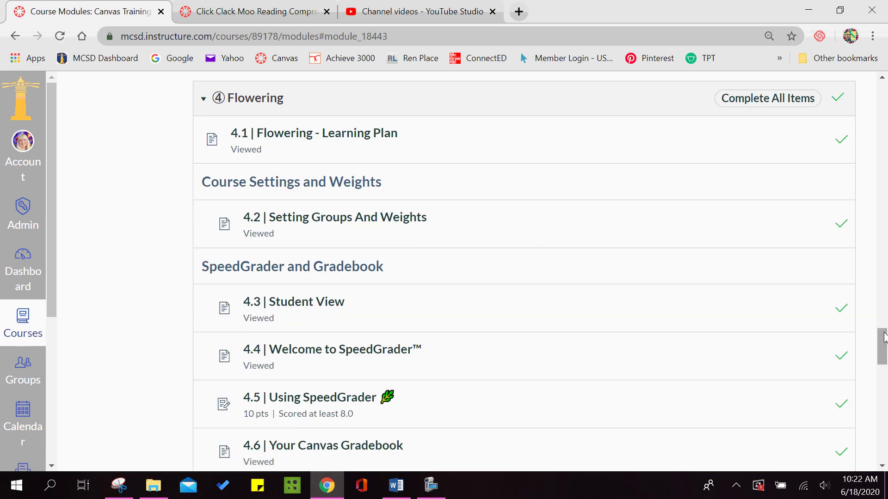
drag(884, 338, 884, 355)
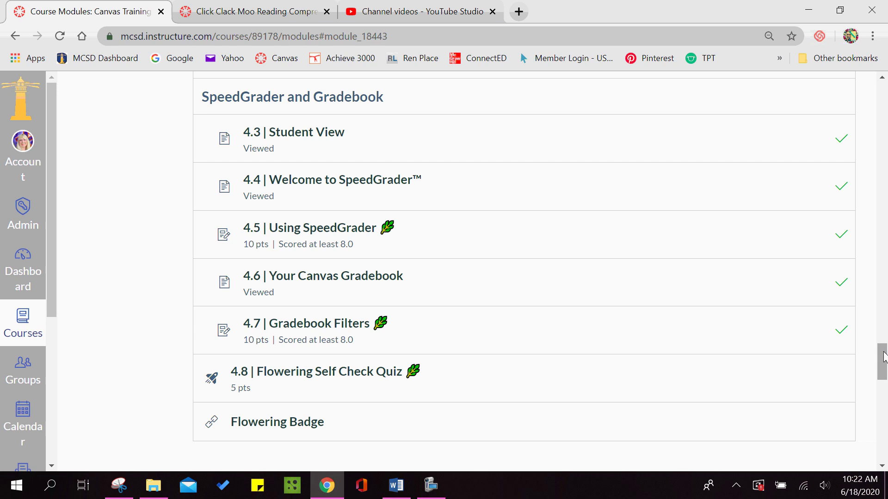
click(334, 234)
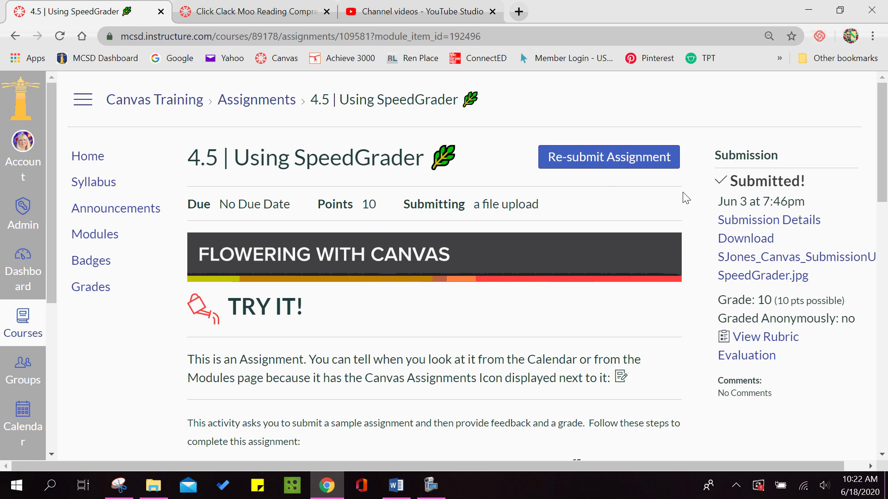
Review the assignment's instructions for marking up, grading, commenting and submitting a screenshot, and return to its submission option.
mouse_move(883, 164)
mouse_down()
mouse_move(886, 388)
mouse_move(884, 148)
mouse_up()
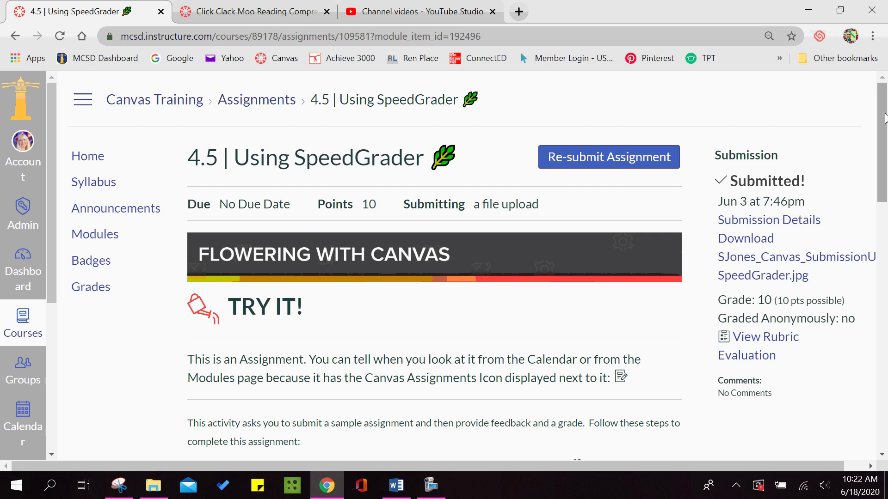
drag(881, 122, 880, 225)
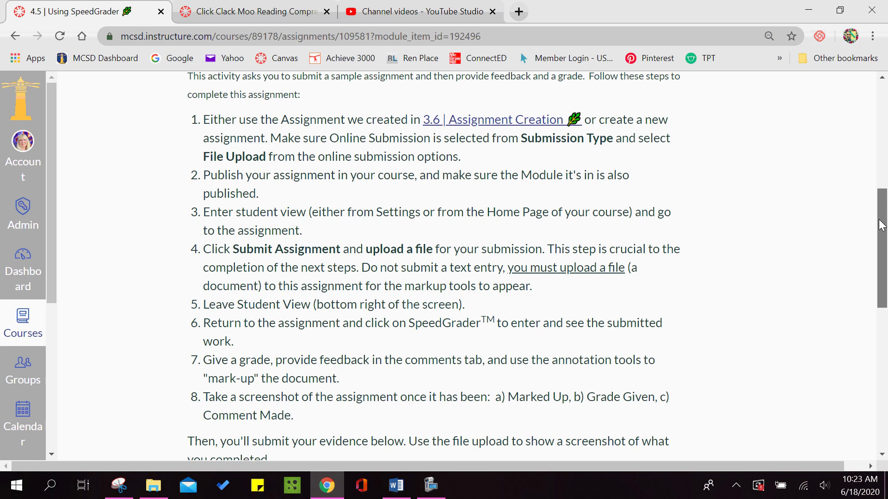
drag(881, 225, 881, 92)
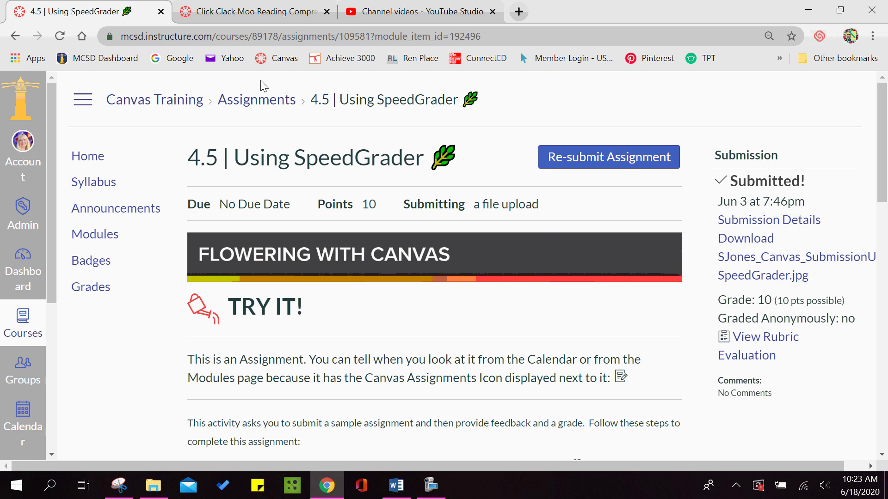
Return to the Click Clack Moo submission in SpeedGrader, widen the grading pane to inspect the rubric and comment, and narrow it again.
click(249, 16)
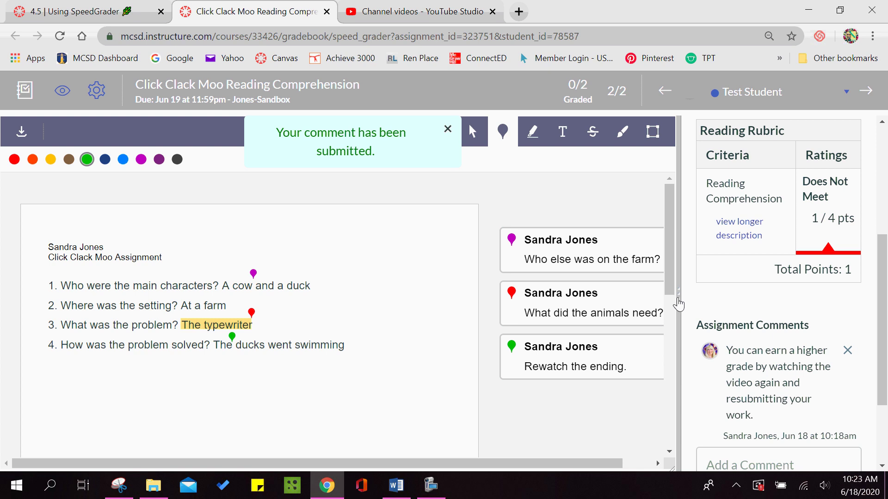
drag(678, 303, 305, 305)
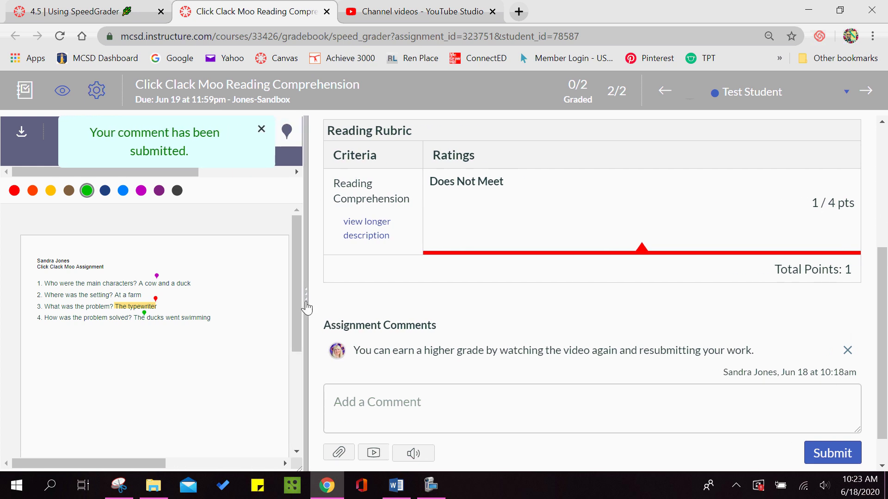
drag(302, 305, 685, 285)
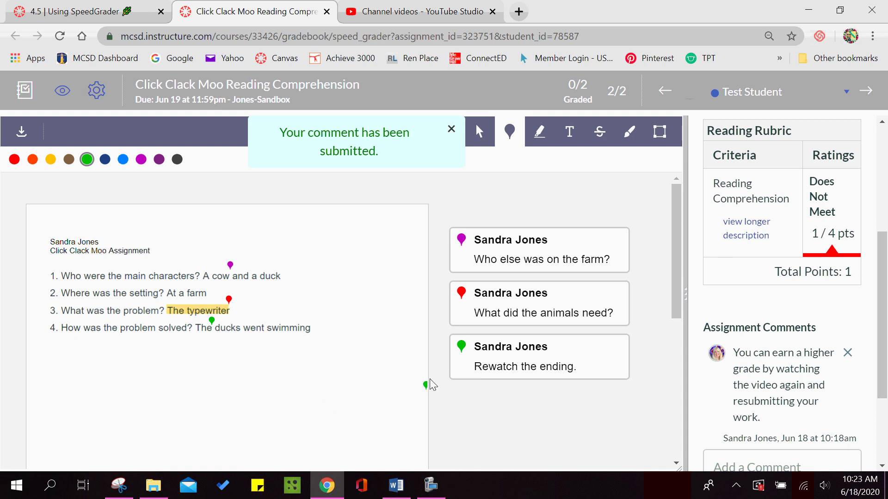
View the channel's uploaded videos in YouTube Studio.
click(407, 22)
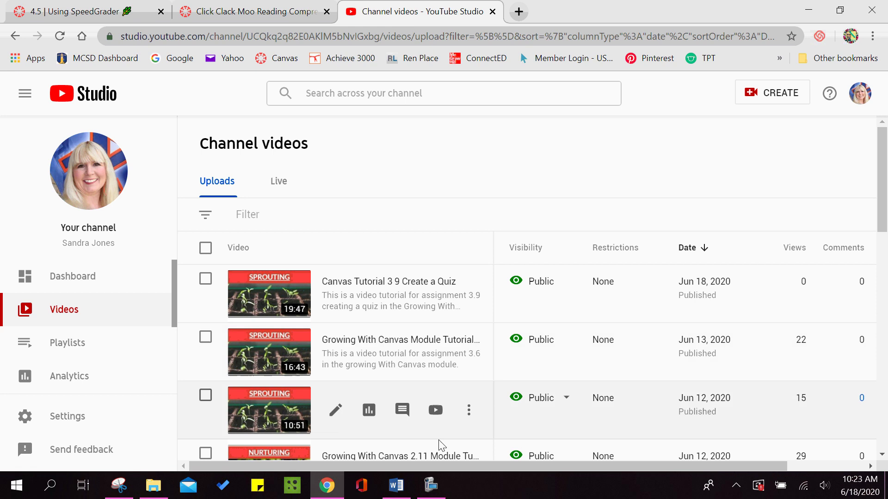
mouse_move(433, 493)
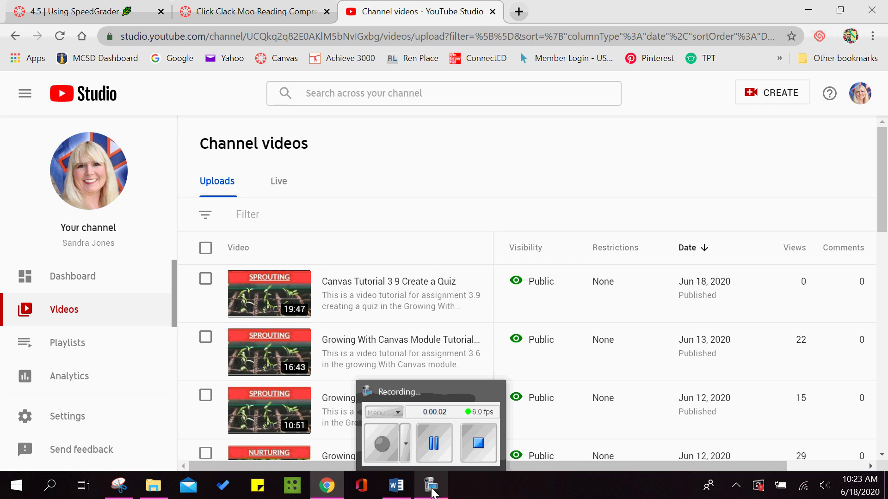
mouse_move(478, 452)
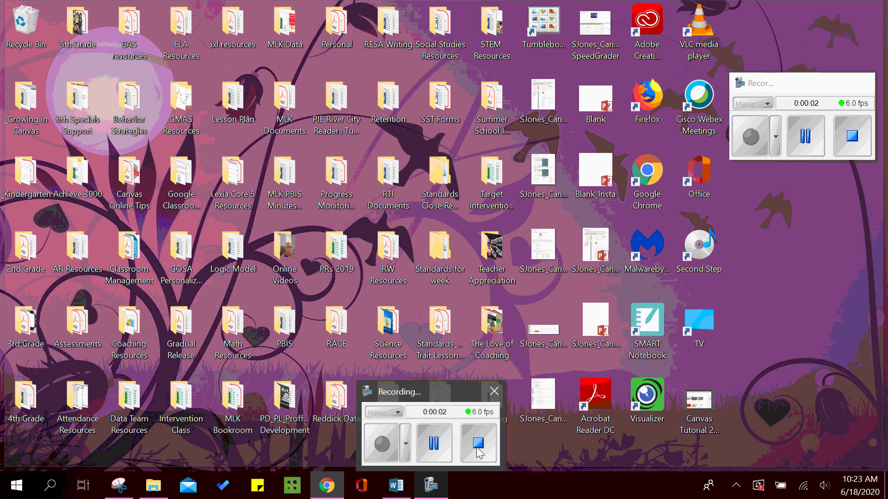